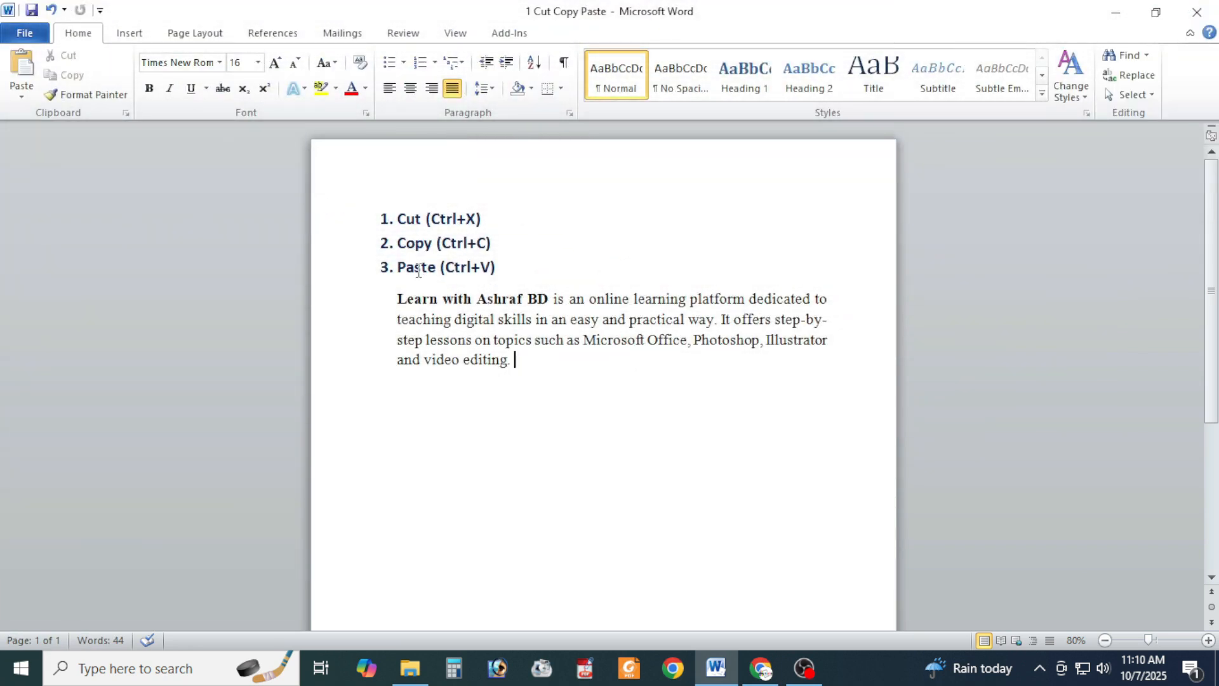
- Cut the whole paragraph below the Cut, Copy and Paste headings and paste it further down the page
drag(397, 299, 443, 311)
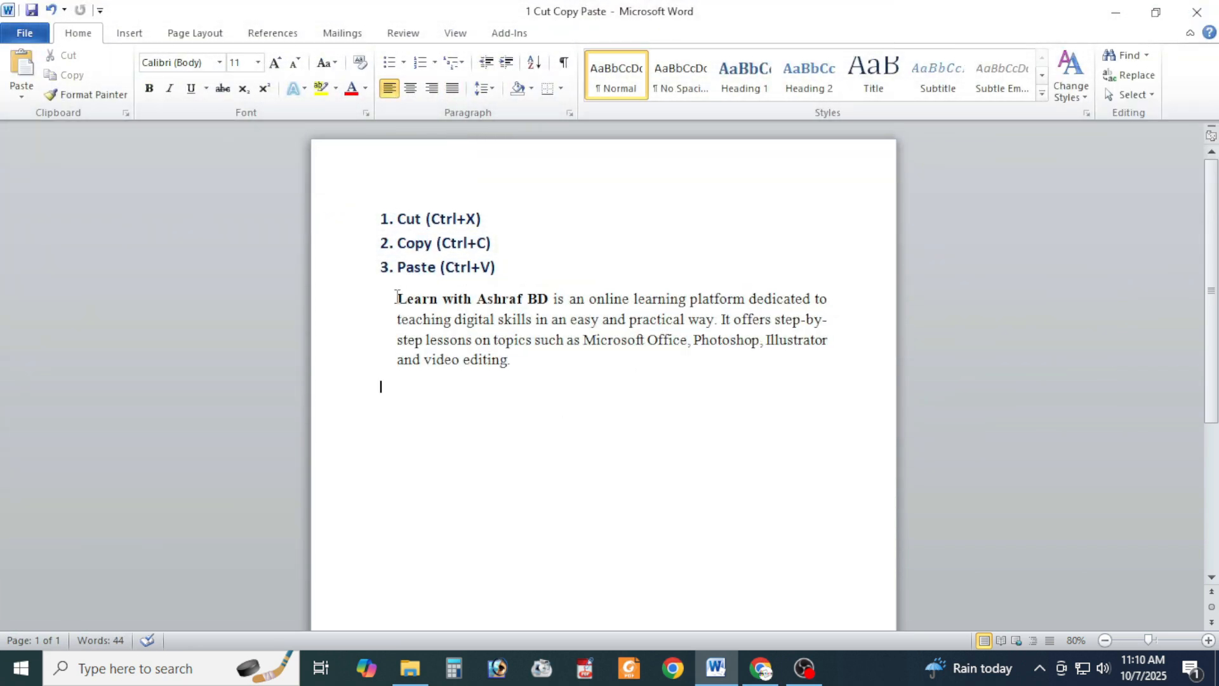
drag(396, 298, 510, 359)
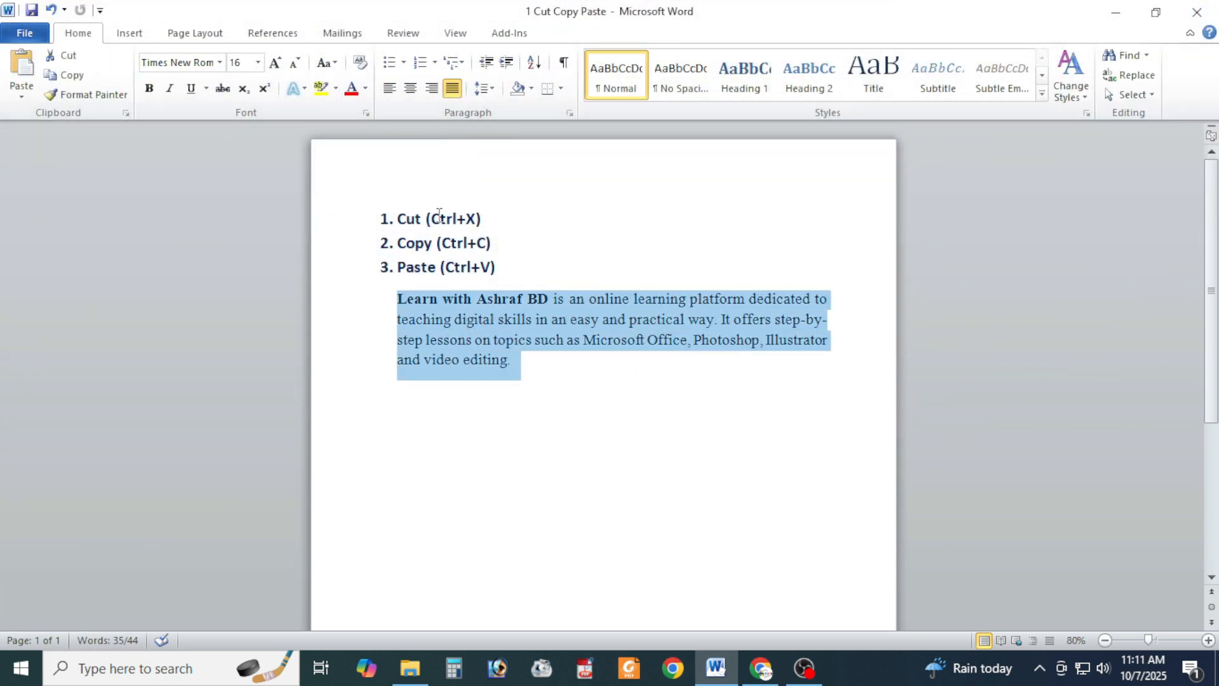
key(ctrl+x)
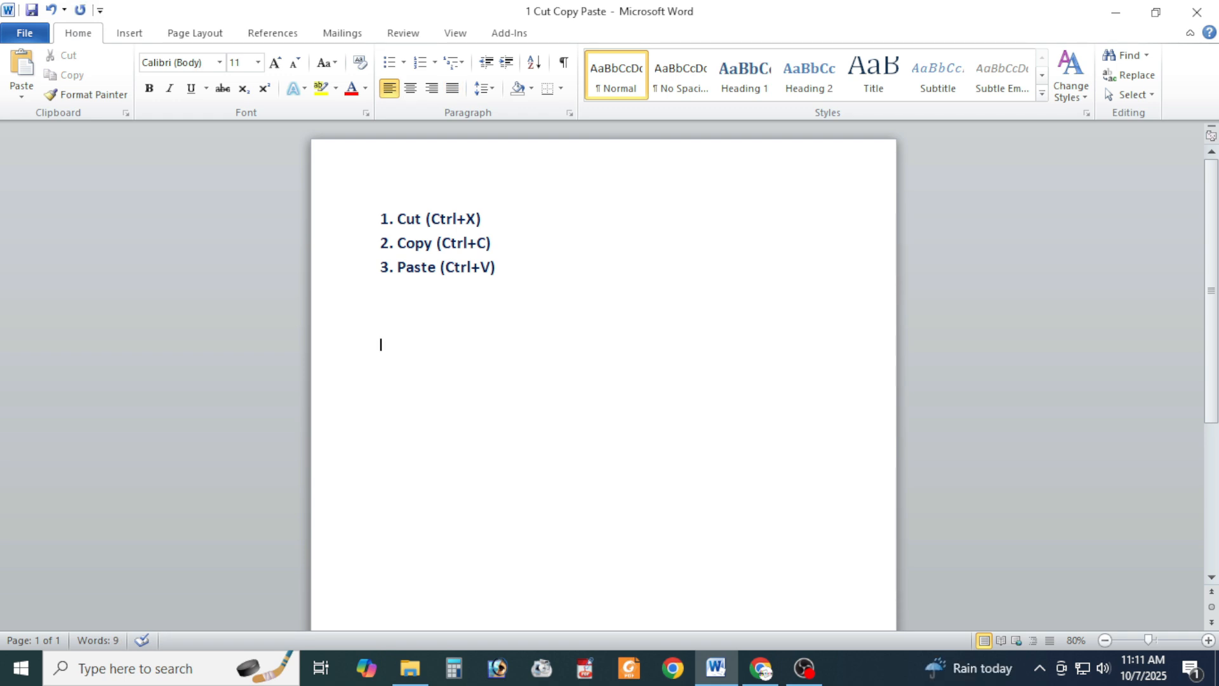
key(ctrl+v)
- Copy the moved paragraph and paste a duplicate below it
drag(397, 372, 511, 438)
key(ctrl+c)
click(462, 509)
key(ctrl+v)
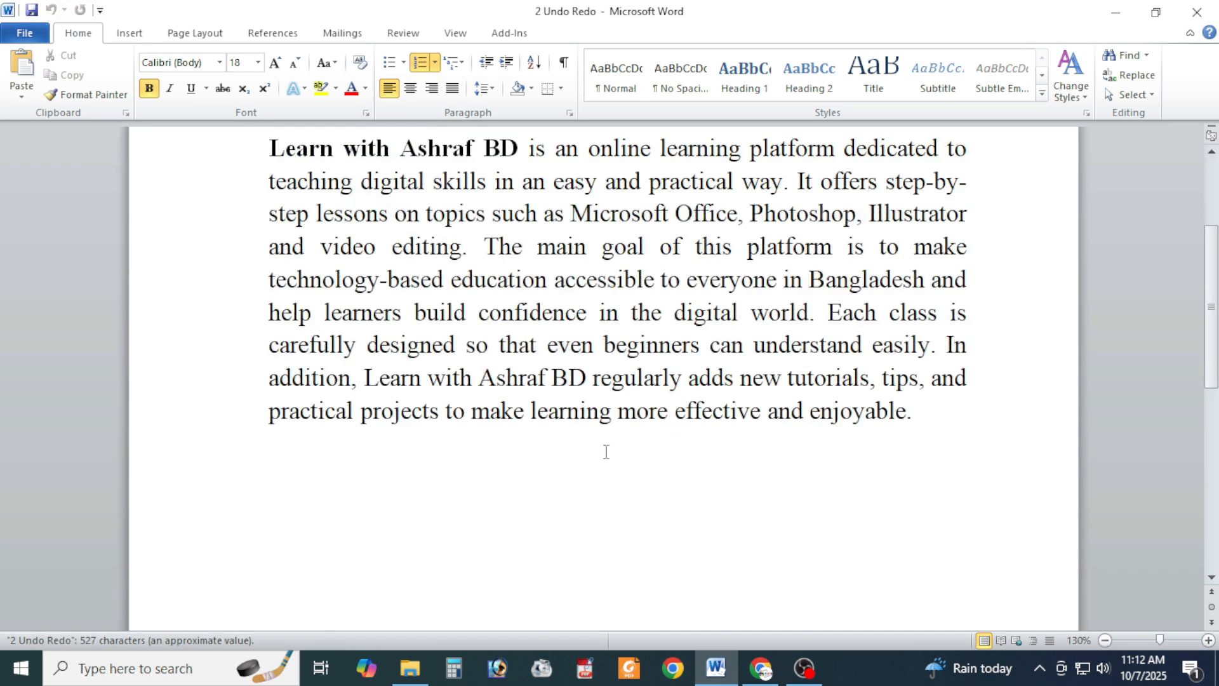
- Delete the paragraph under the Undo and Redo headings, undo the deletion, remove the paragraph again and restore it
ctrl+scroll(603, 449, down, 2)
drag(349, 312, 733, 554)
key(Delete)
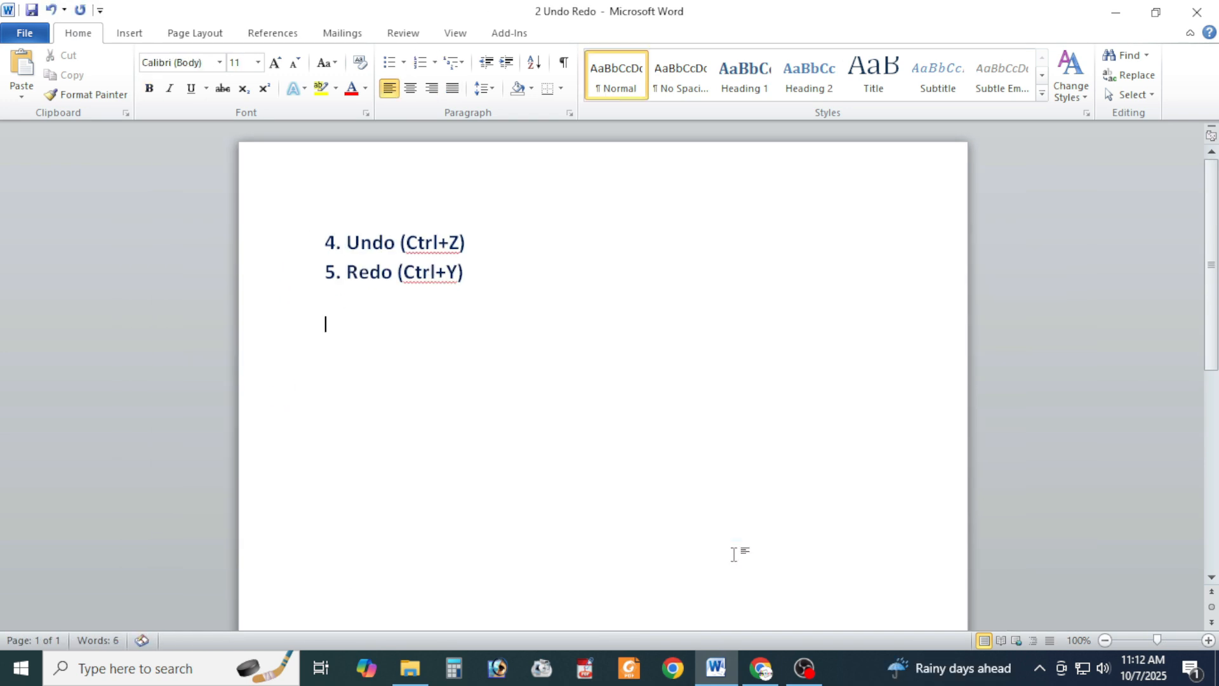
key(ctrl+z)
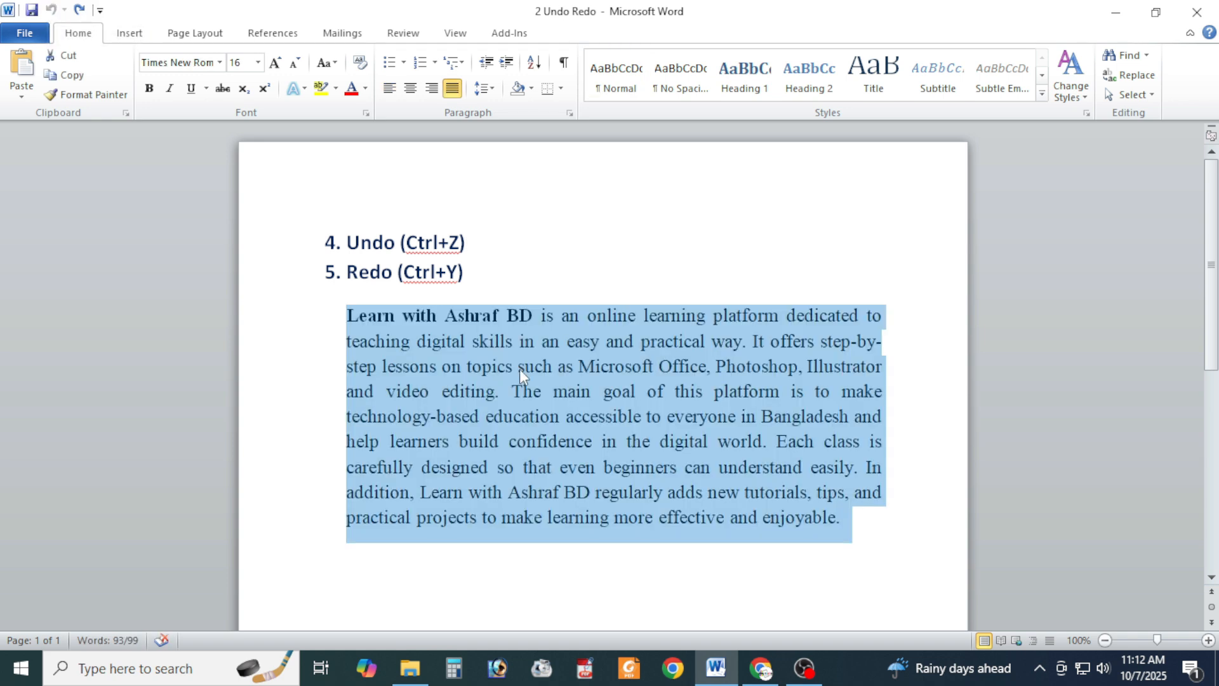
key(Delete)
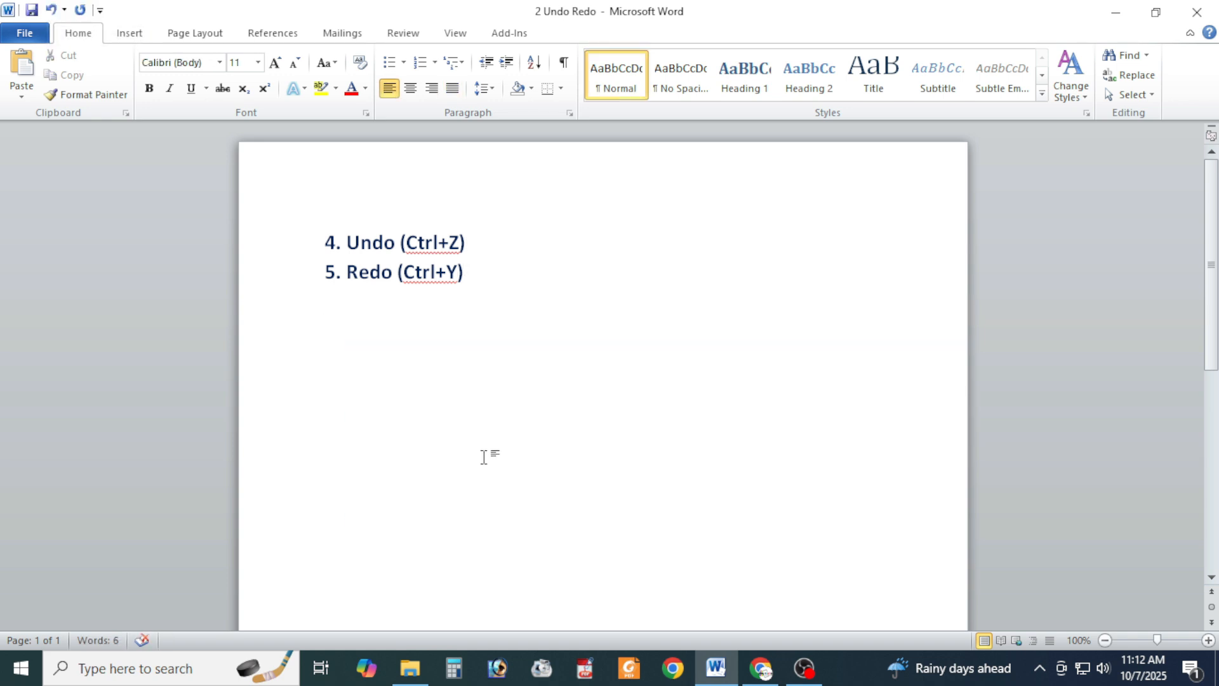
key(ctrl+z)
click(587, 548)
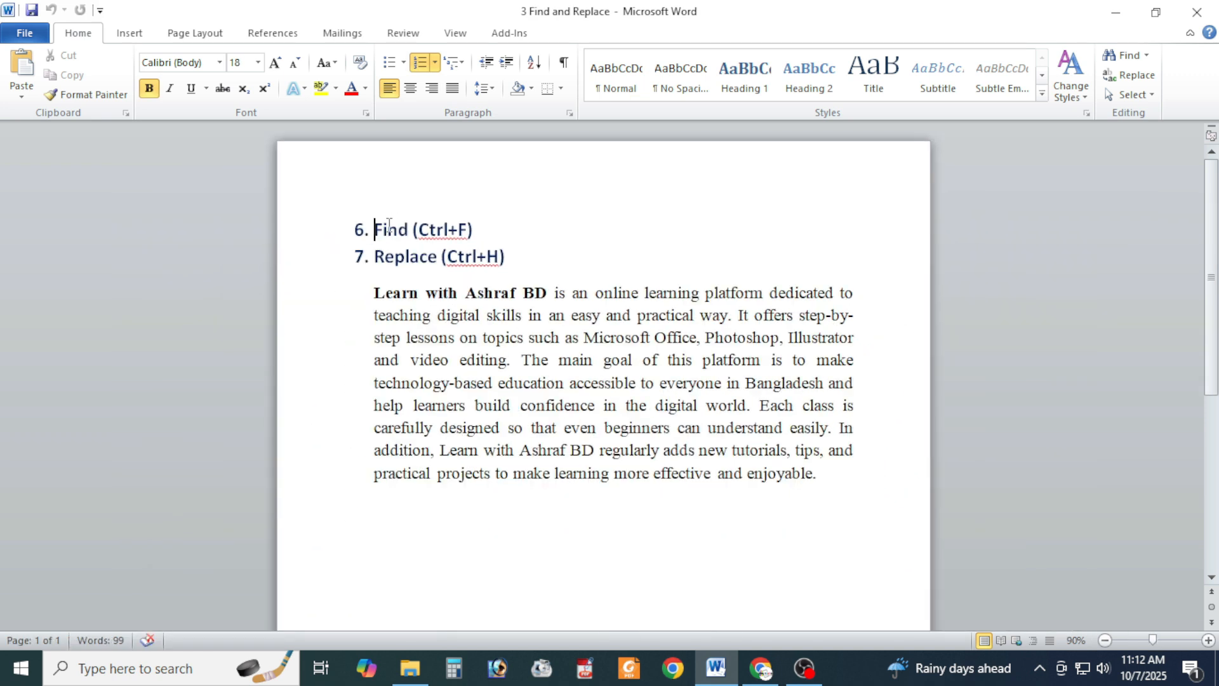
- Search the document for the word "learning" taken from the paragraph's first line, and close the search
double_click(646, 292)
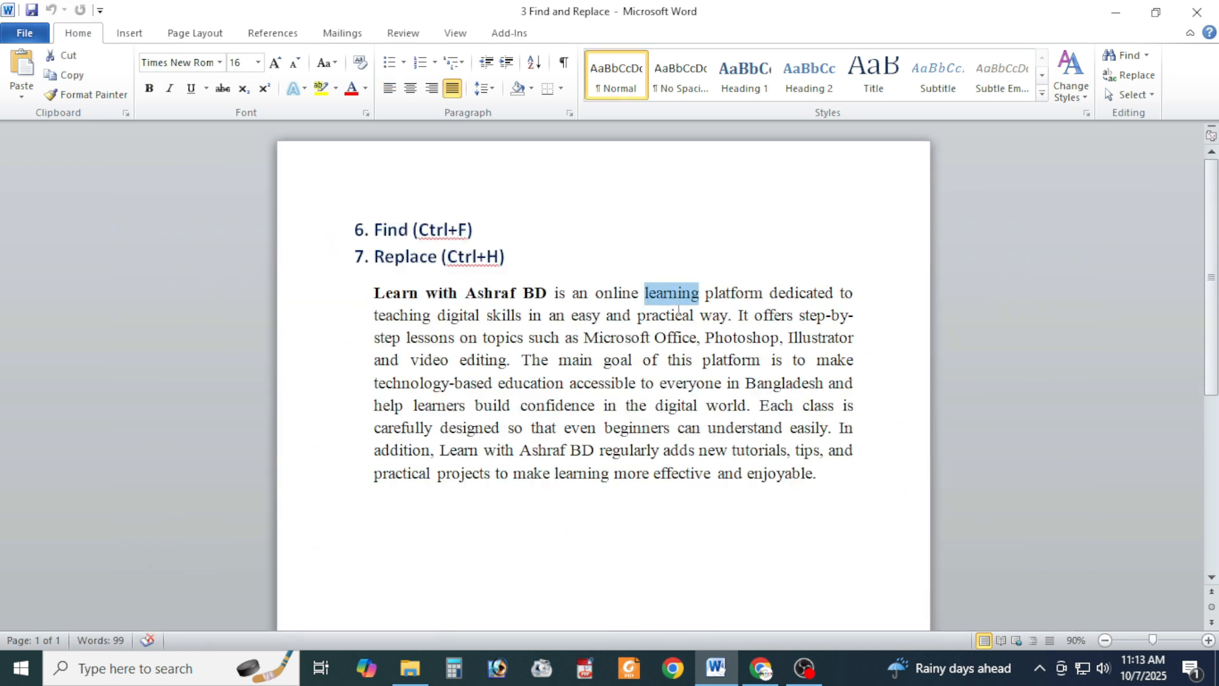
key(ctrl+f)
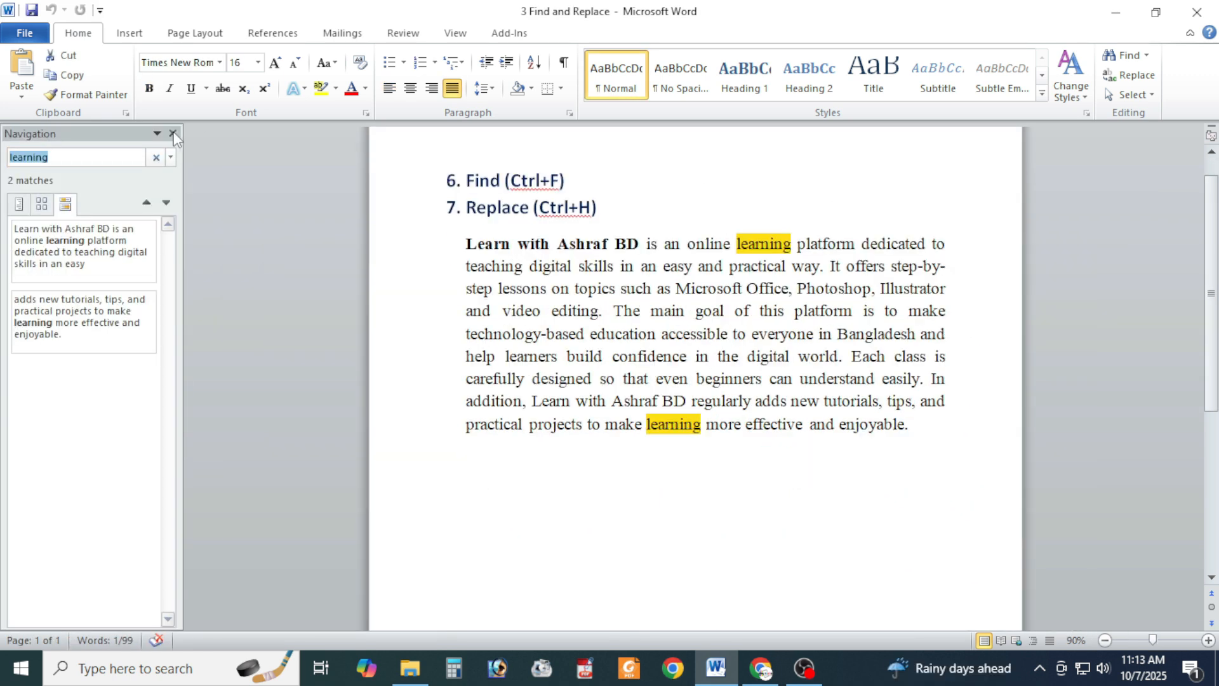
key(Escape)
click(765, 209)
- Search the document for the word "platform" from the paragraph's first line, and close the search
double_click(749, 244)
key(ctrl+f)
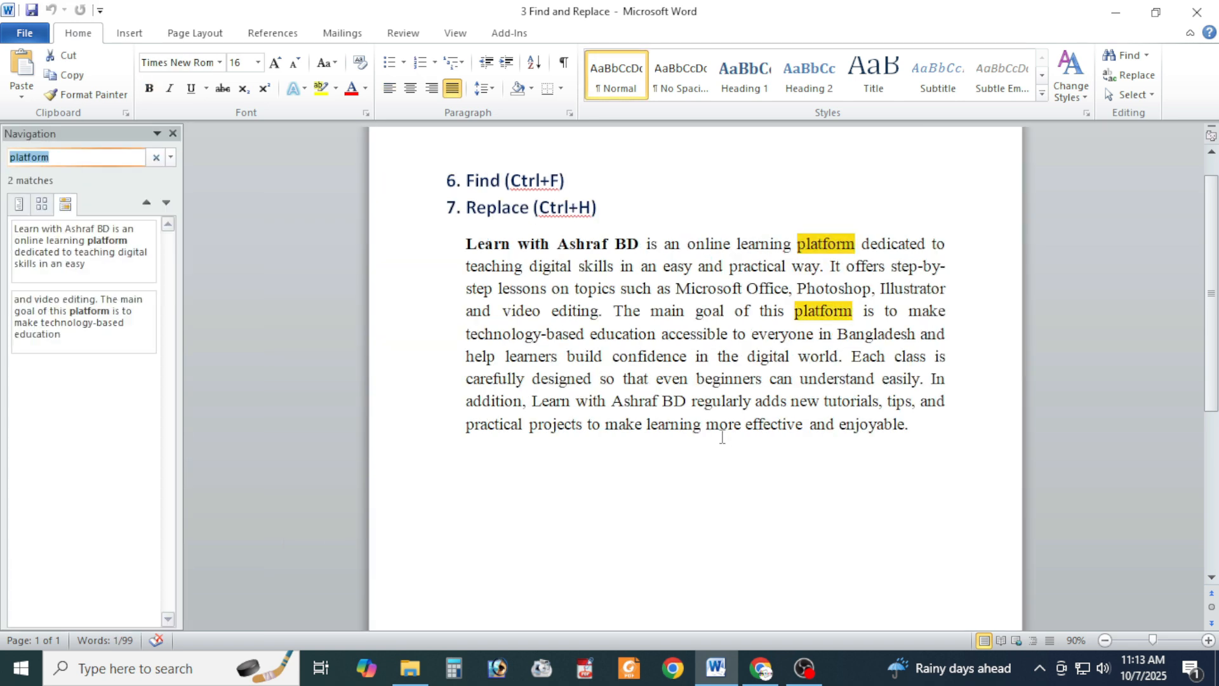
key(Escape)
click(702, 490)
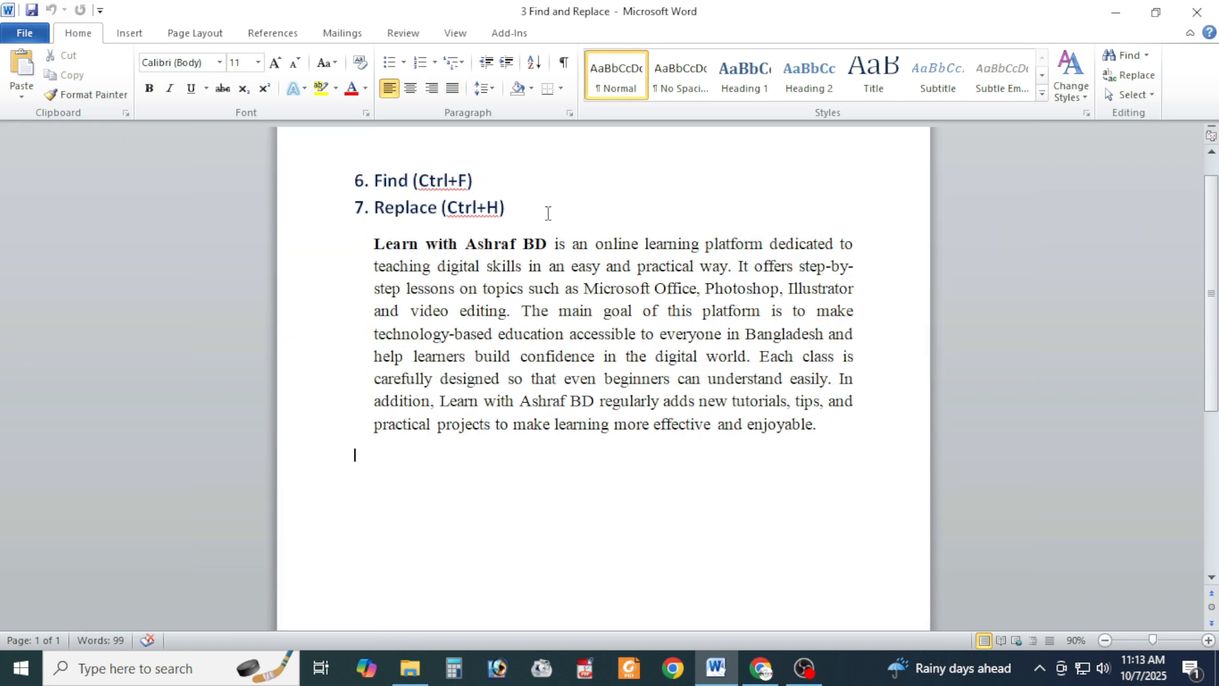
- Set up a Find and Replace that looks for "learning" and replaces it with "Learning"
double_click(671, 244)
key(ctrl+h)
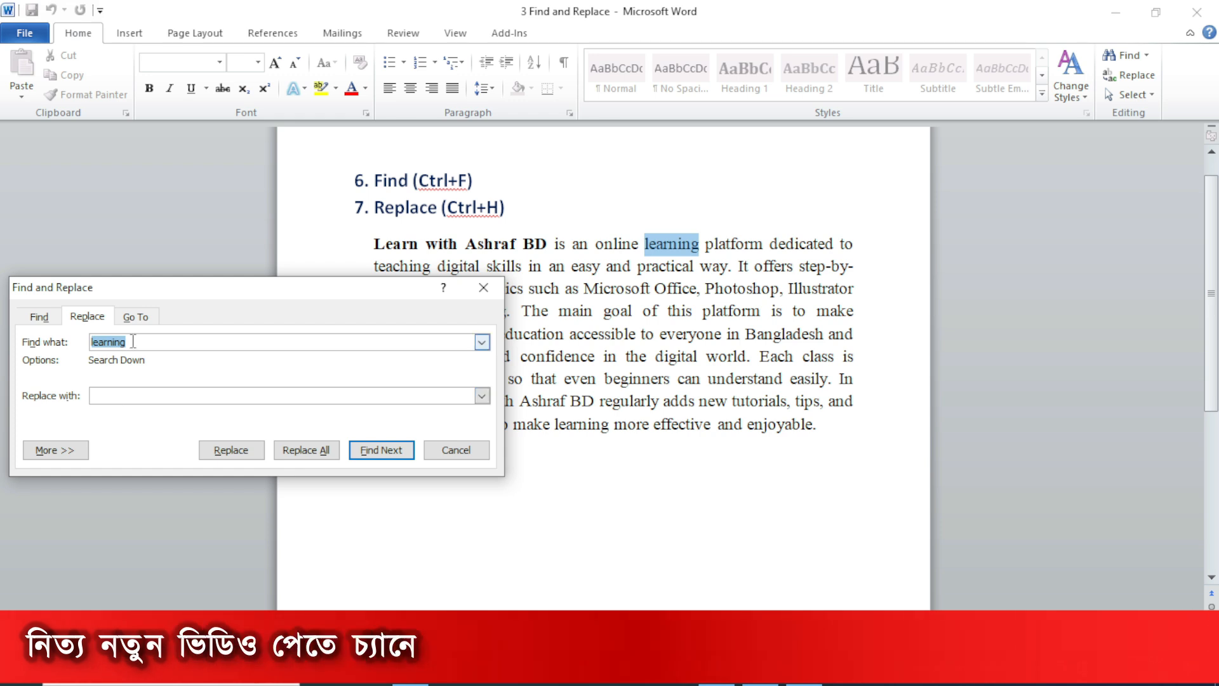
right_click(98, 342)
click(141, 373)
right_click(102, 397)
click(153, 444)
key(BackSpace)
text(L)
- Find the next occurrence of "learning" and replace it with "Learning"
click(383, 452)
click(383, 452)
click(546, 379)
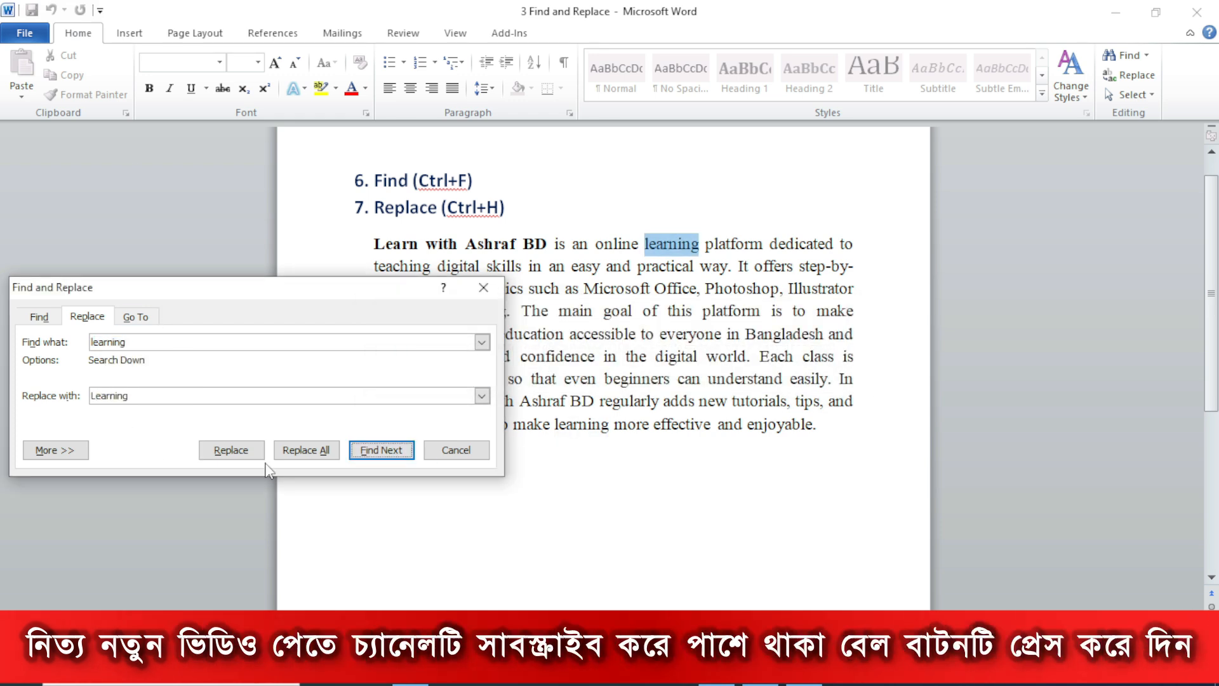
click(230, 451)
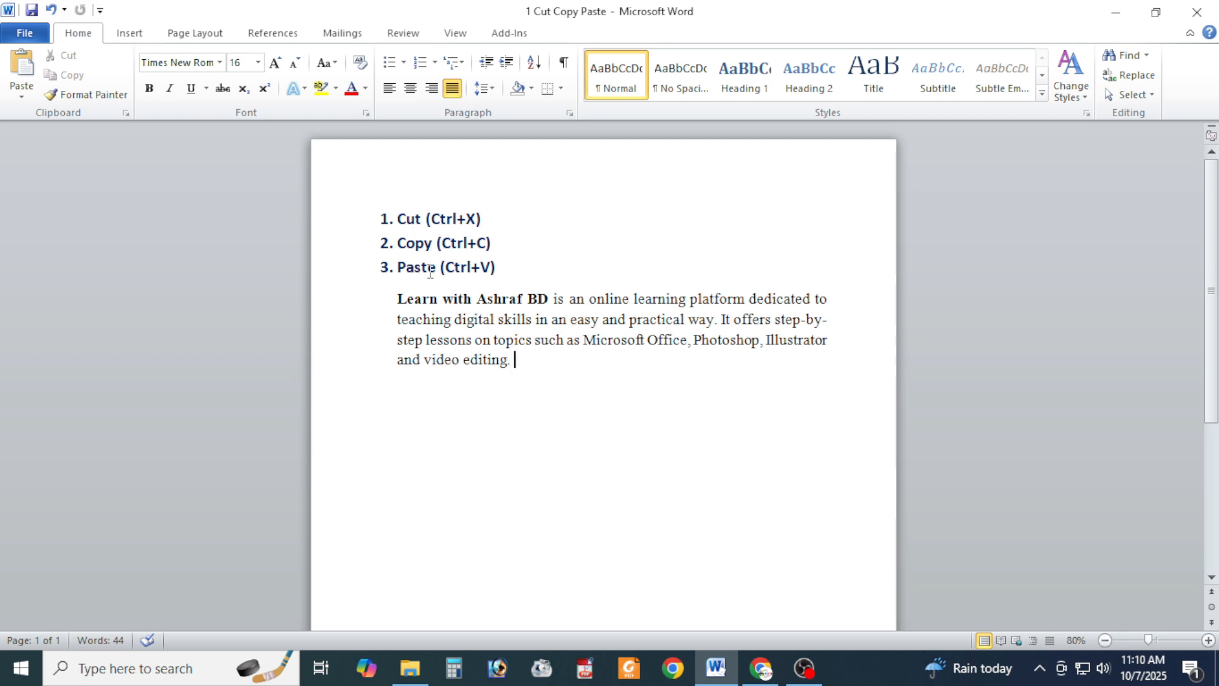
drag(394, 299, 524, 360)
click(580, 408)
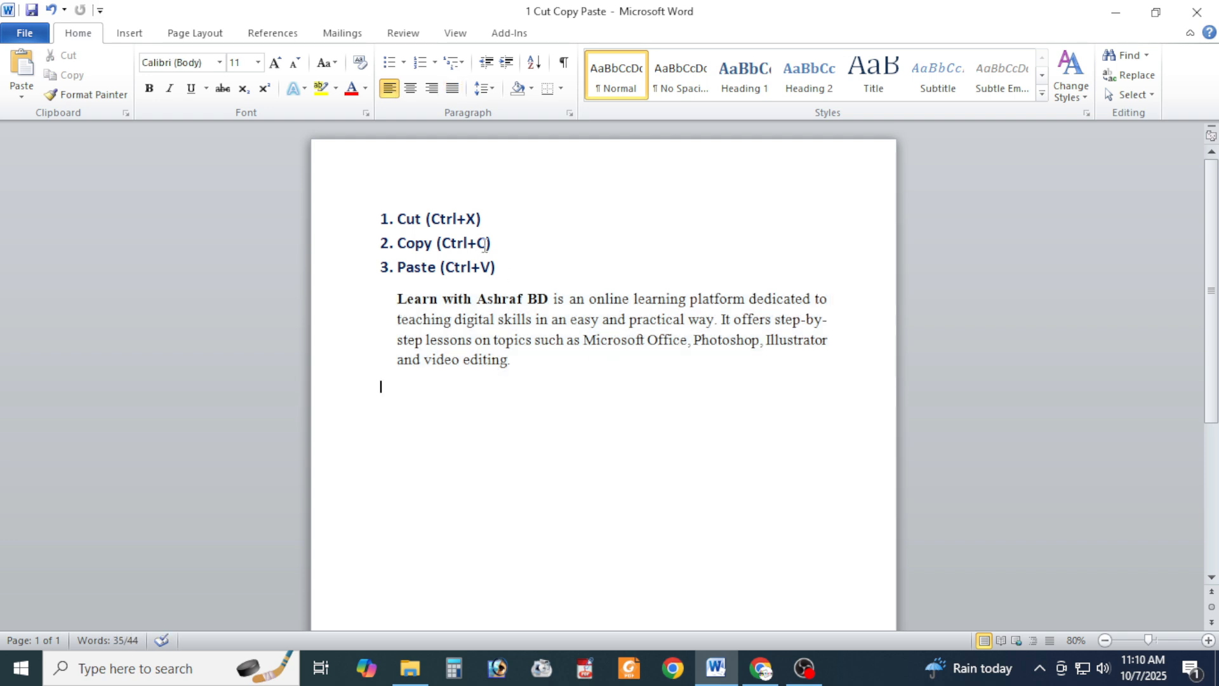
drag(398, 218, 482, 218)
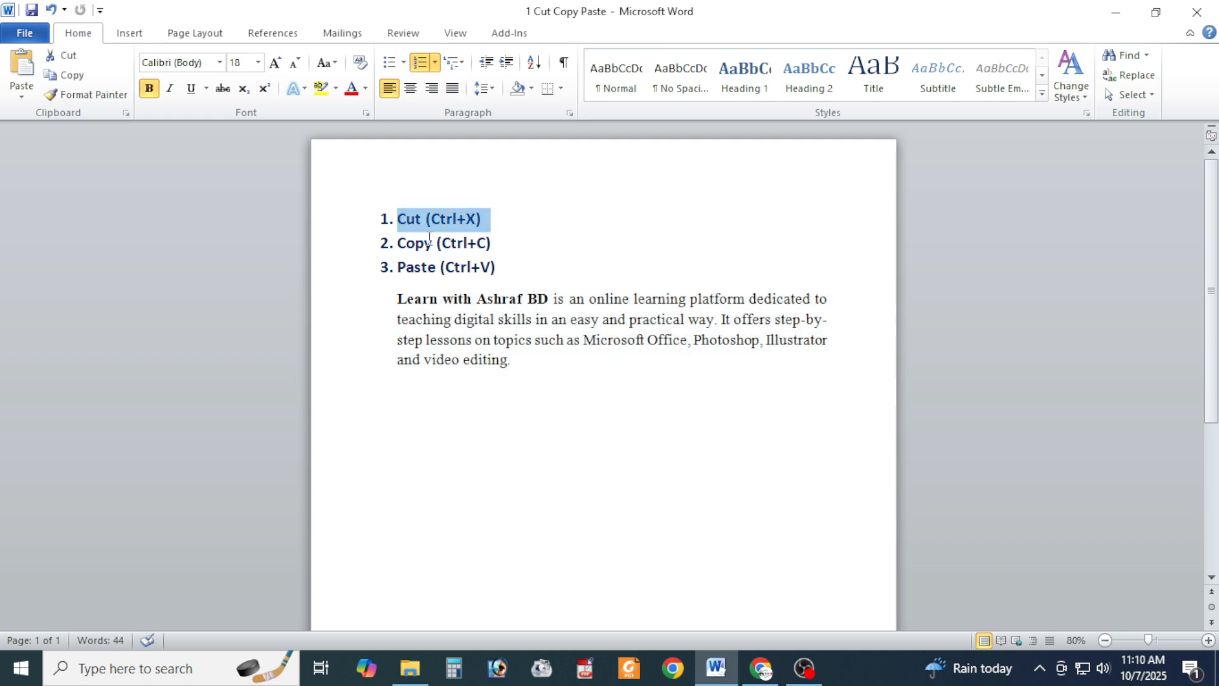
drag(398, 243, 497, 249)
drag(399, 270, 495, 273)
click(559, 409)
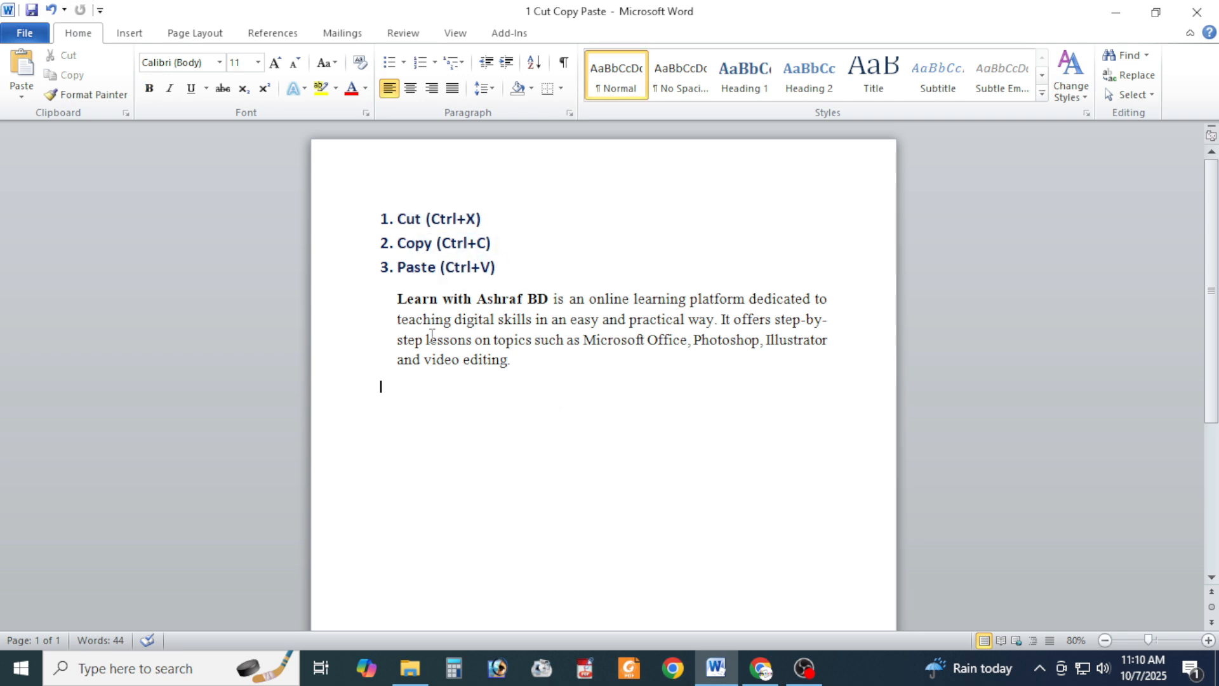
- Cut the paragraph below the three headings, add two blank lines and paste the paragraph there
drag(397, 297, 517, 373)
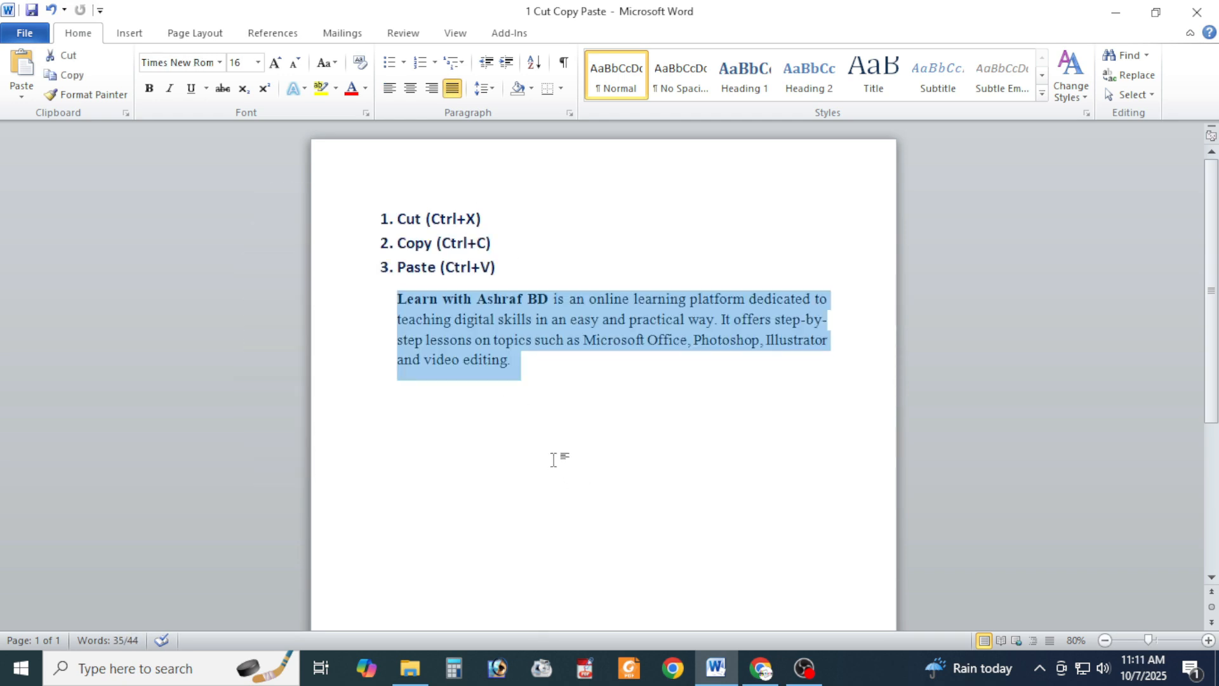
key(ctrl+x)
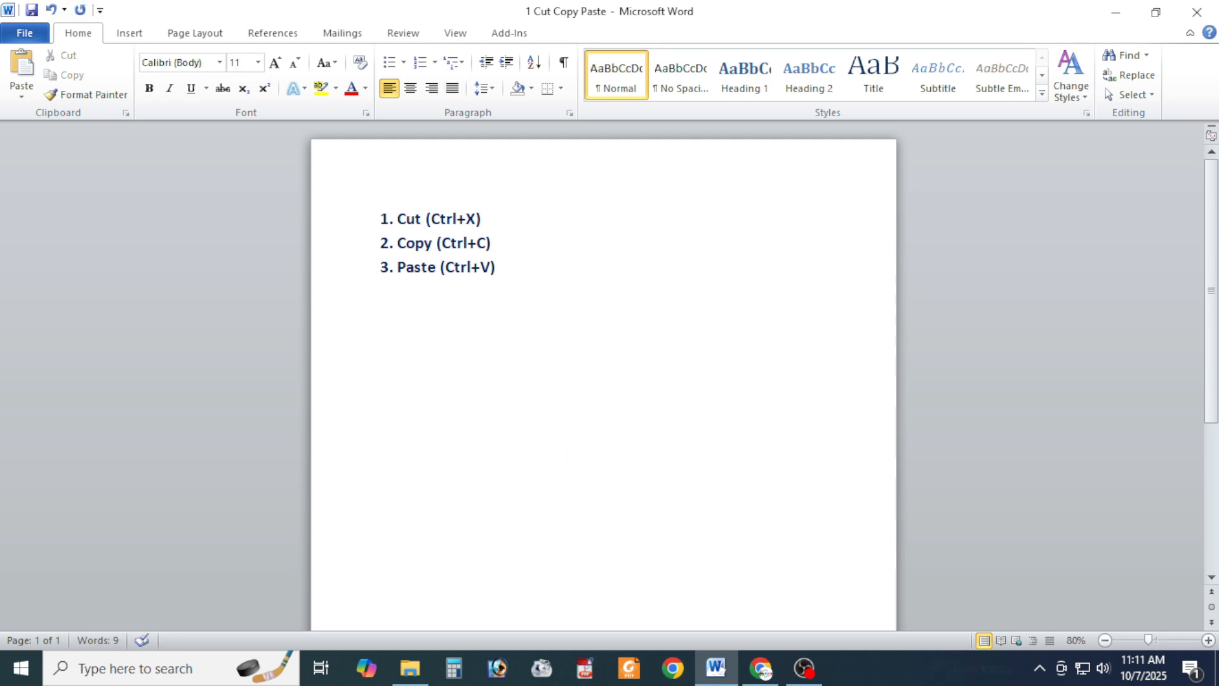
key(Return)
key(Return)
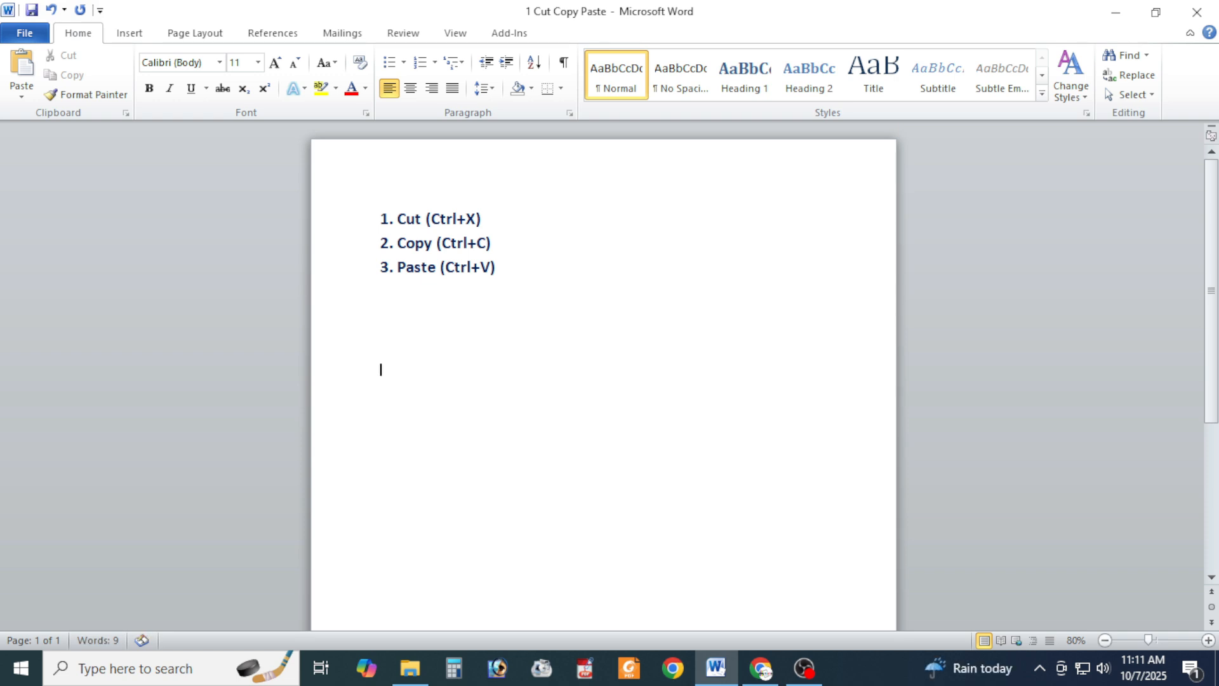
key(ctrl+v)
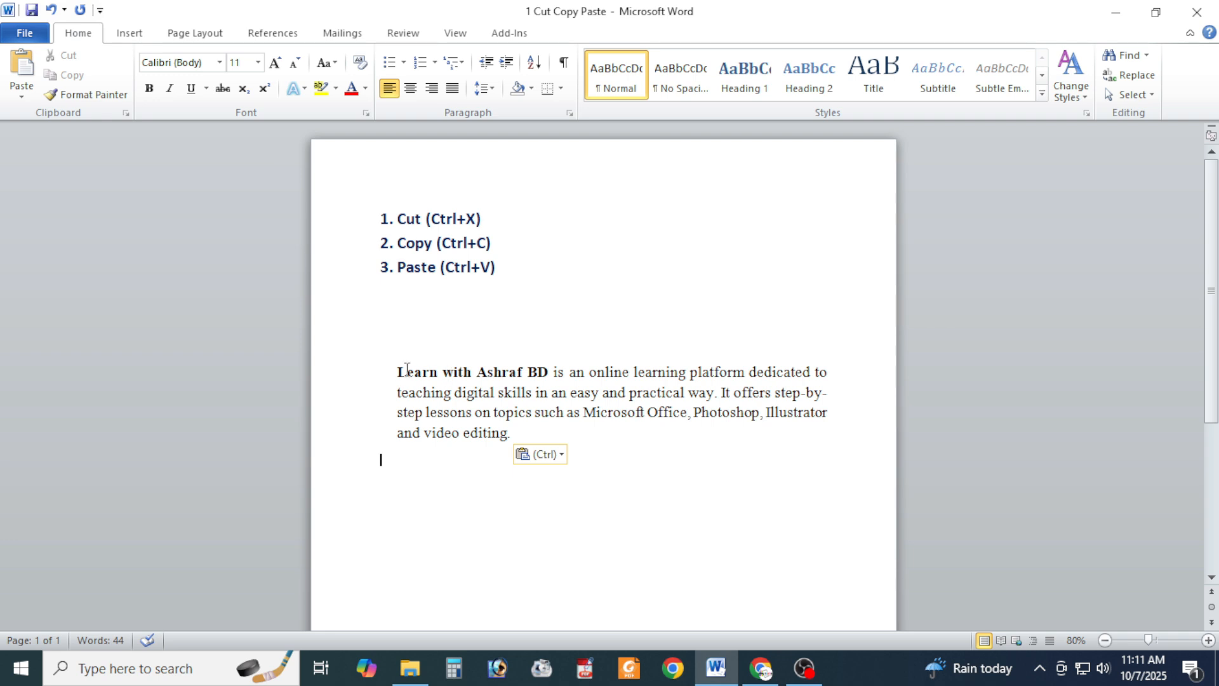
- Copy the relocated paragraph and paste a second copy below it, leaving a blank line between them
drag(397, 371, 516, 444)
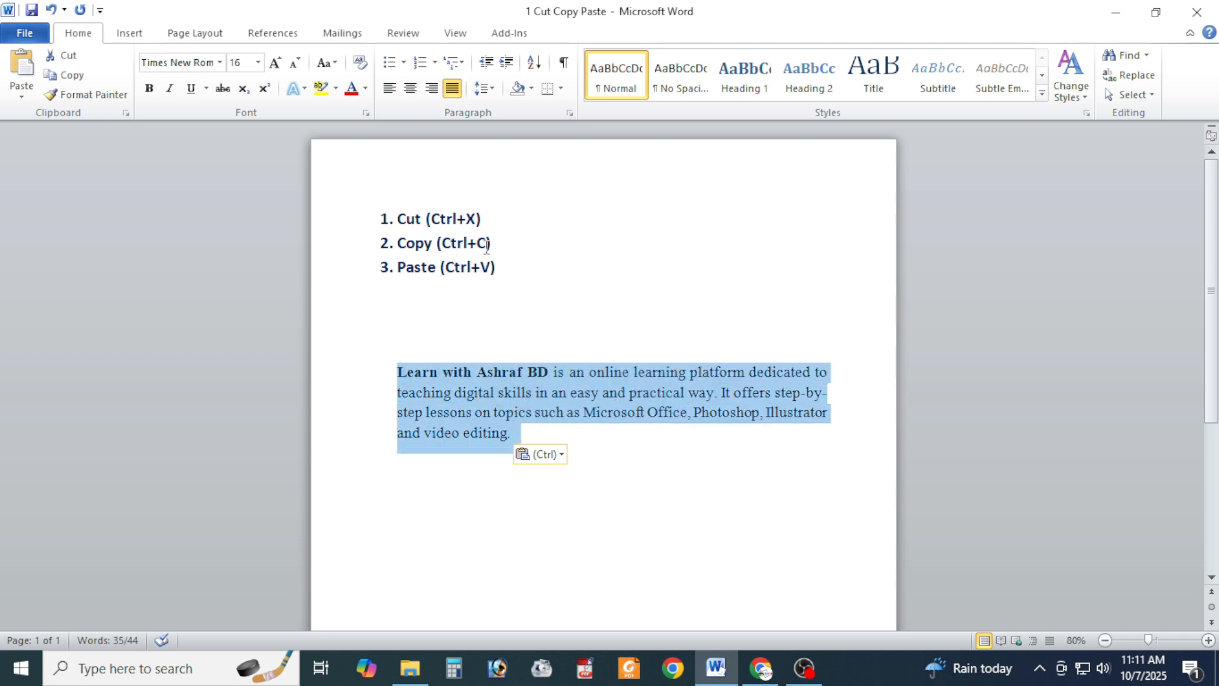
key(ctrl+c)
click(457, 511)
key(Return)
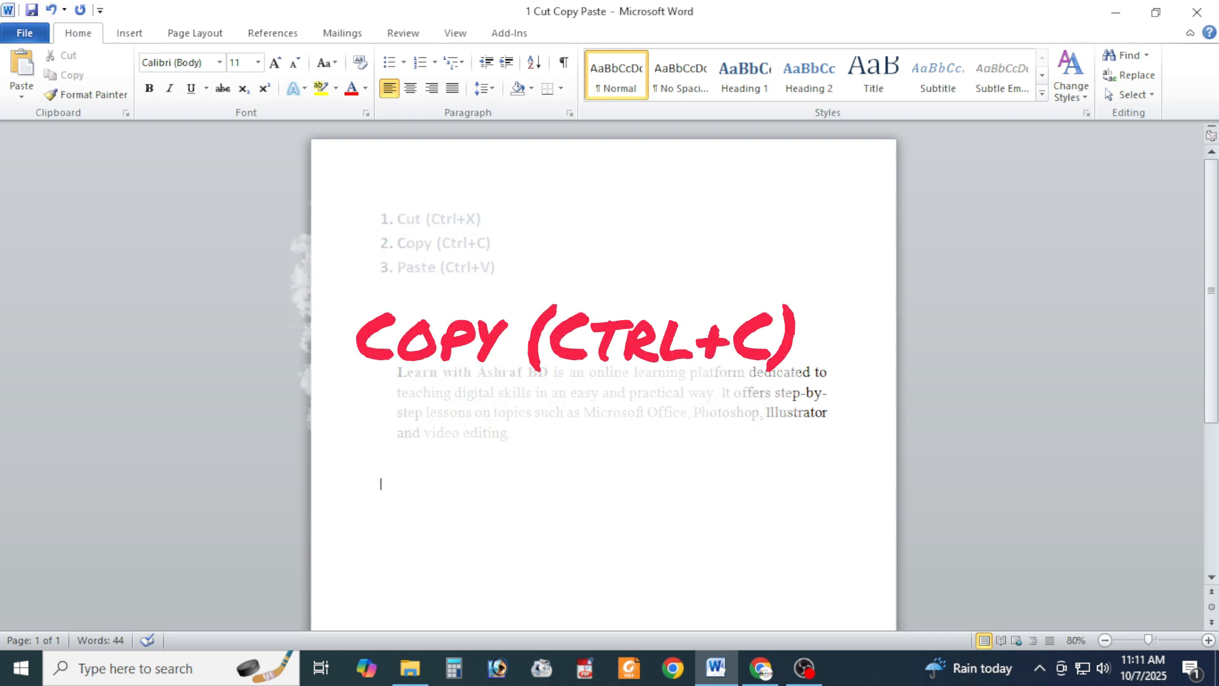
key(ctrl+v)
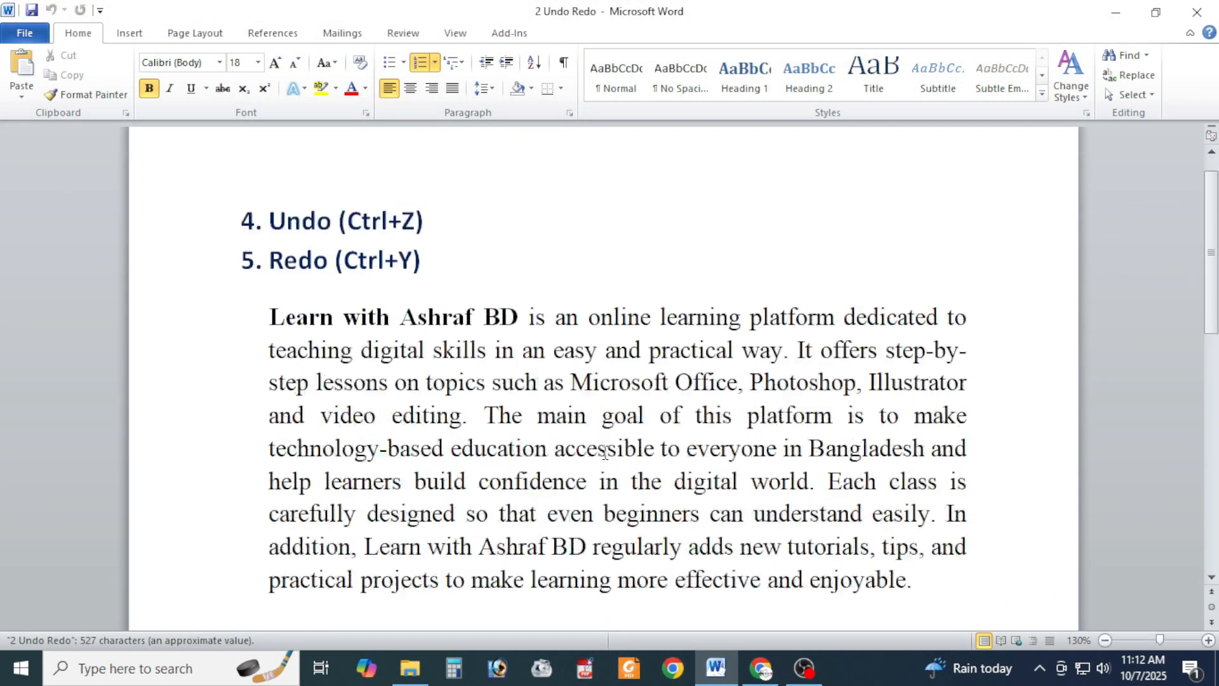
- Delete the paragraph under the Undo and Redo headings, undo the deletion, redo it and undo it once more
scroll(605, 451, down, 3)
scroll(605, 451, down, 2)
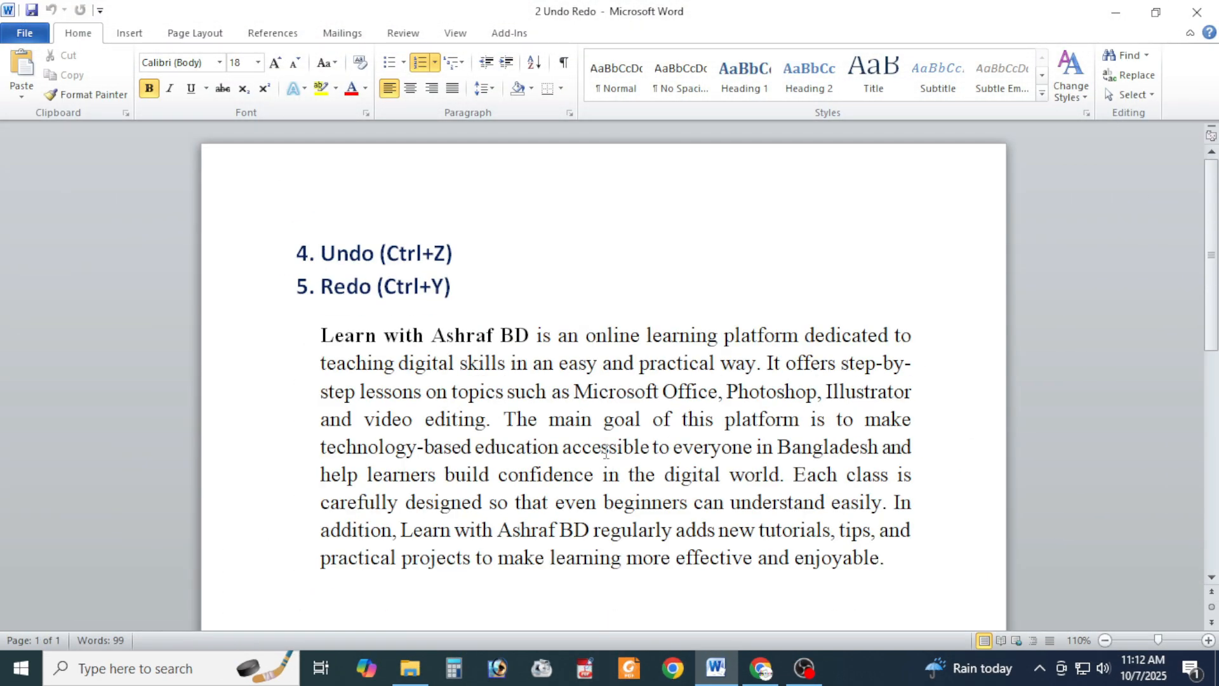
scroll(606, 451, down, 1)
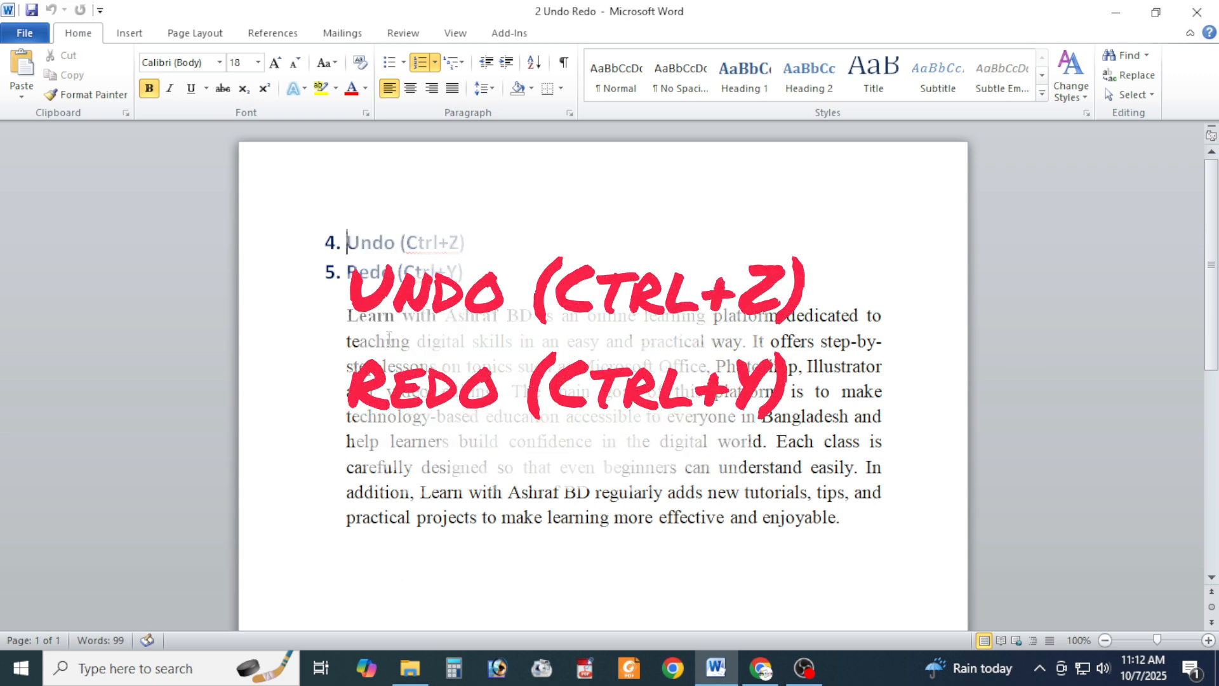
drag(348, 314, 797, 544)
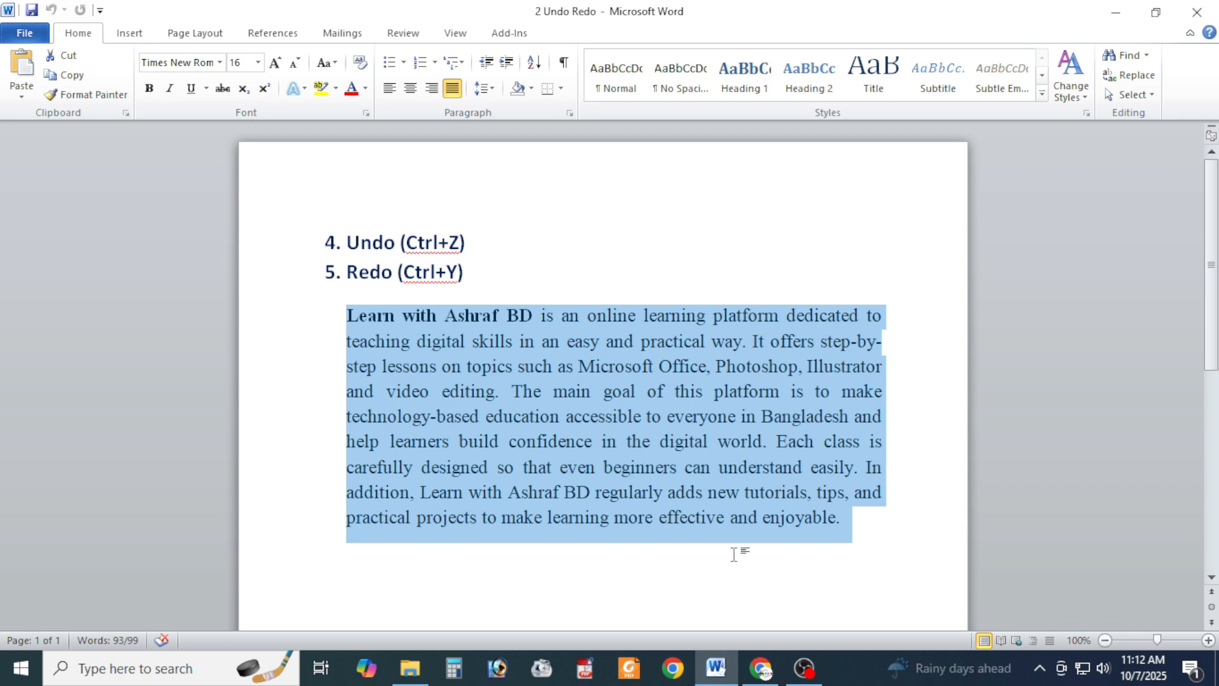
key(Delete)
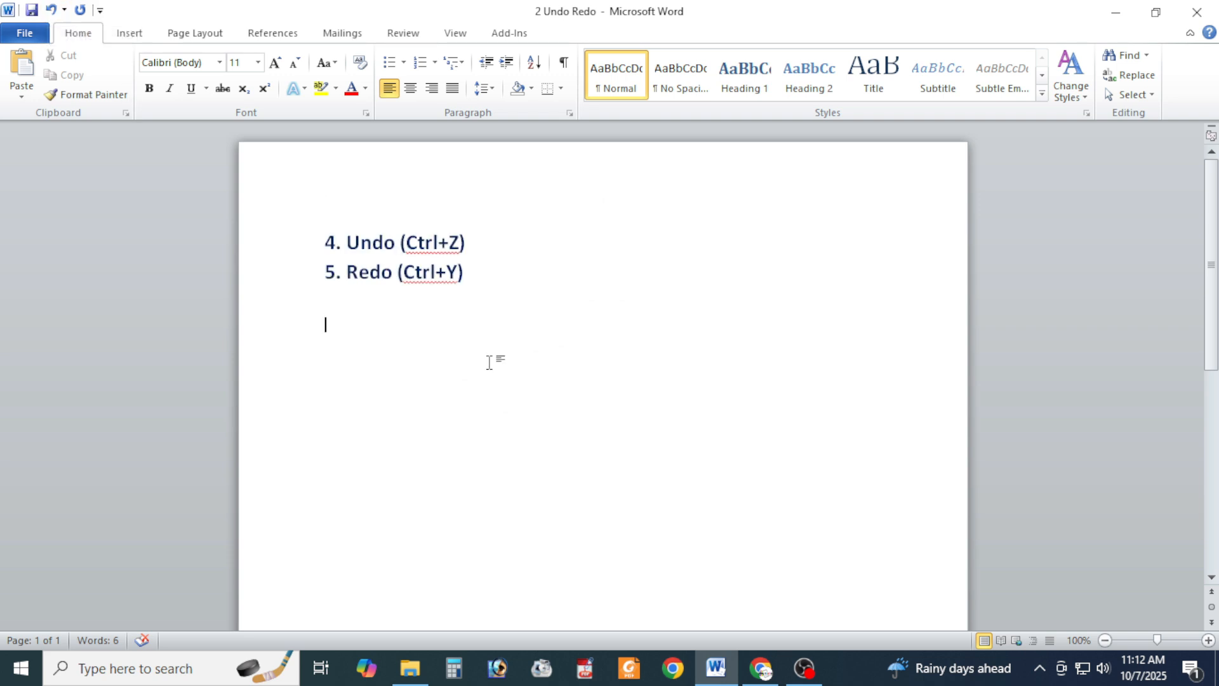
key(ctrl+z)
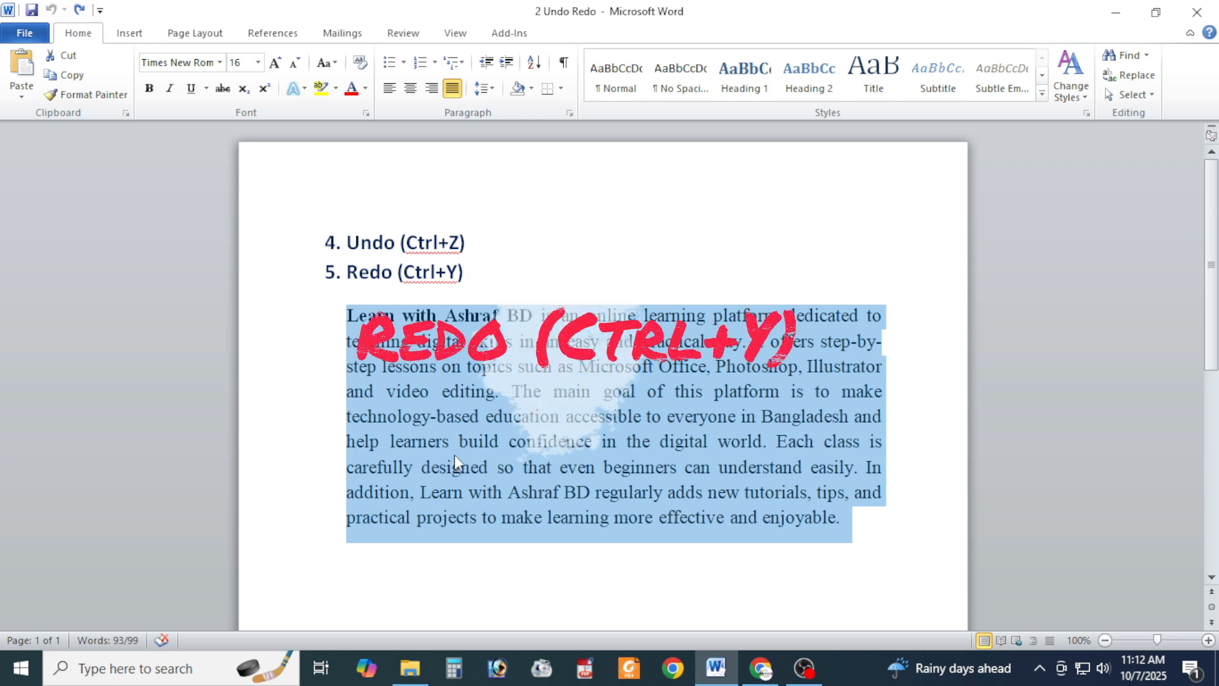
key(ctrl+y)
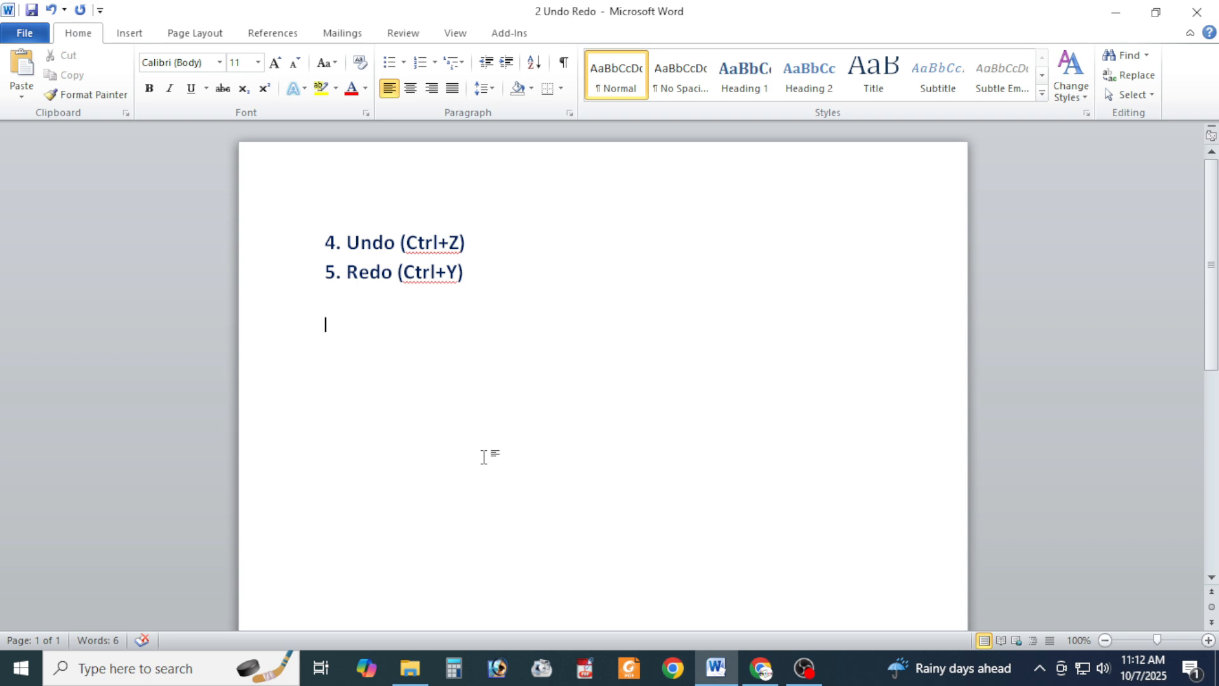
key(ctrl+z)
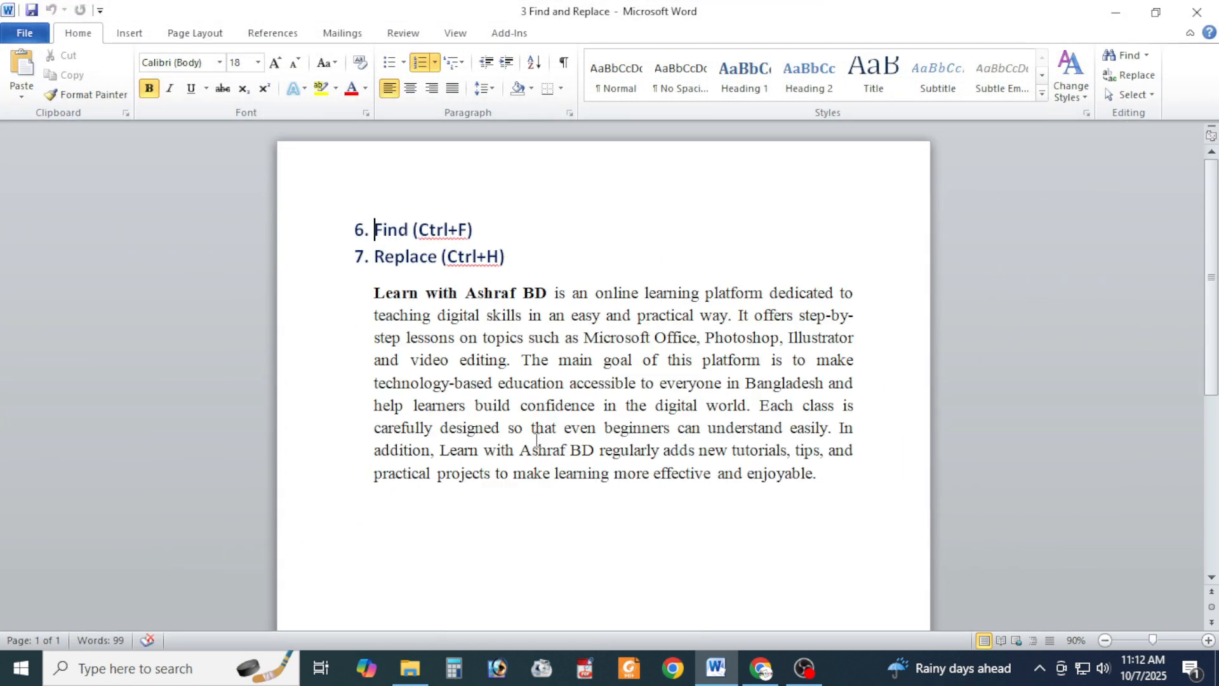
drag(375, 229, 506, 227)
drag(375, 256, 544, 256)
click(598, 535)
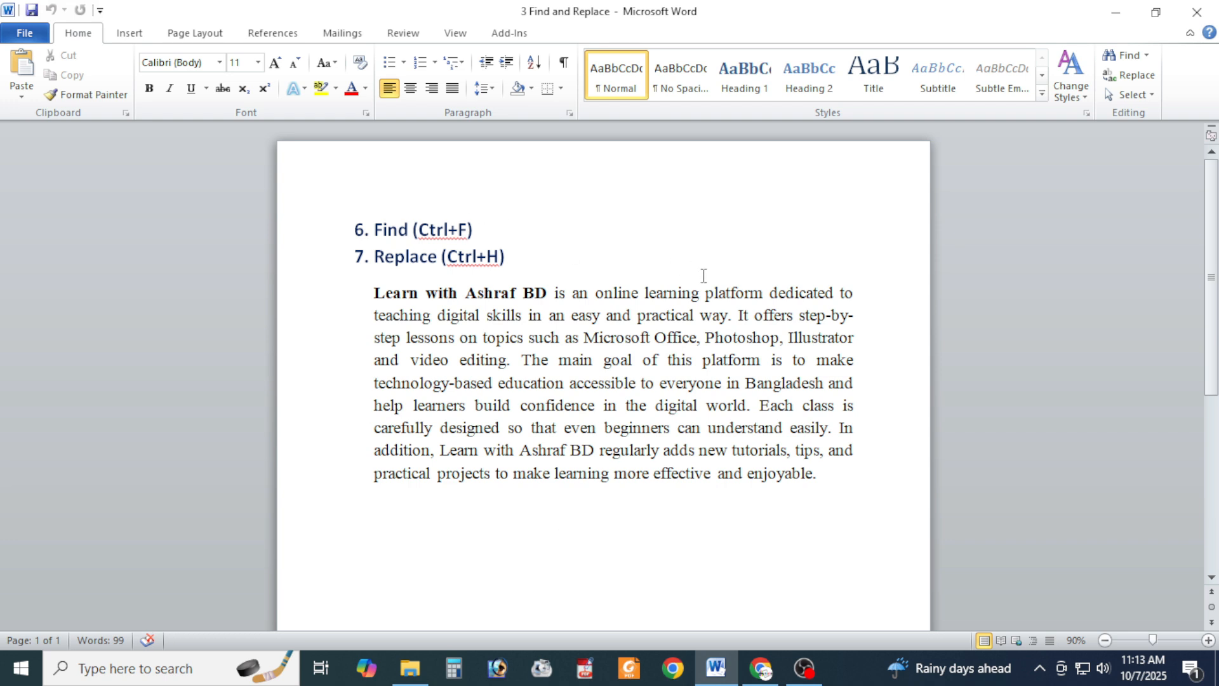
- Find every occurrence of the word "learning" selected in the paragraph's first line, and close the search results
drag(646, 291, 700, 289)
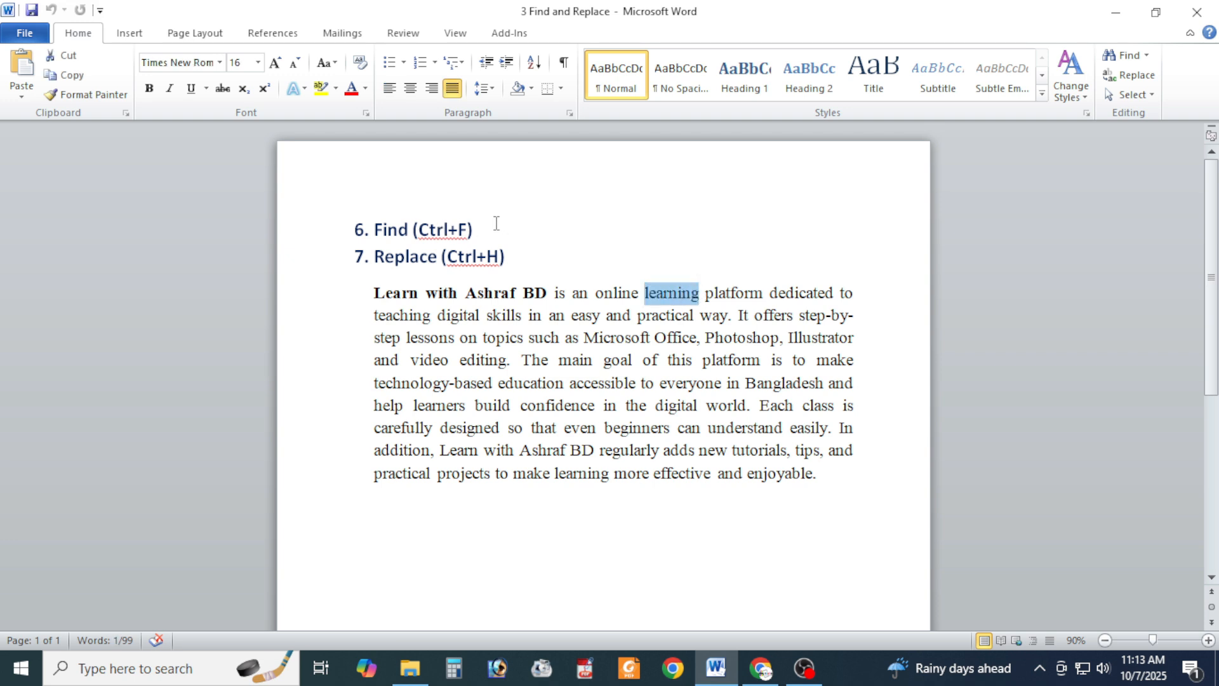
key(ctrl+f)
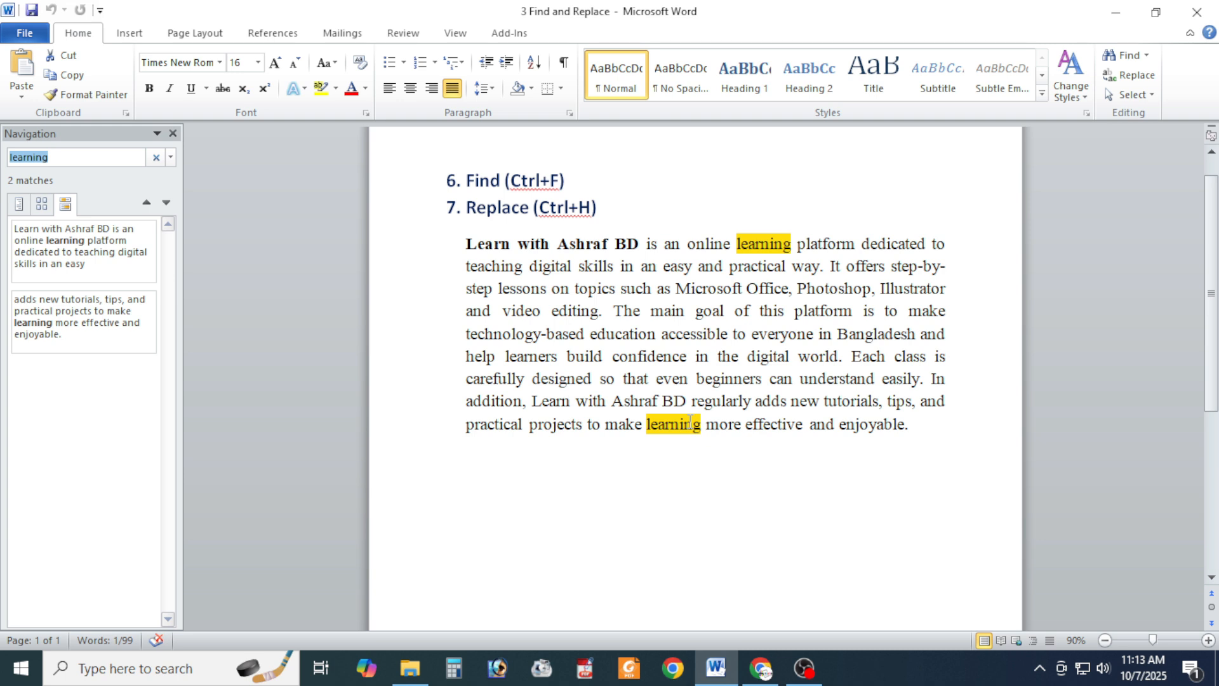
click(172, 134)
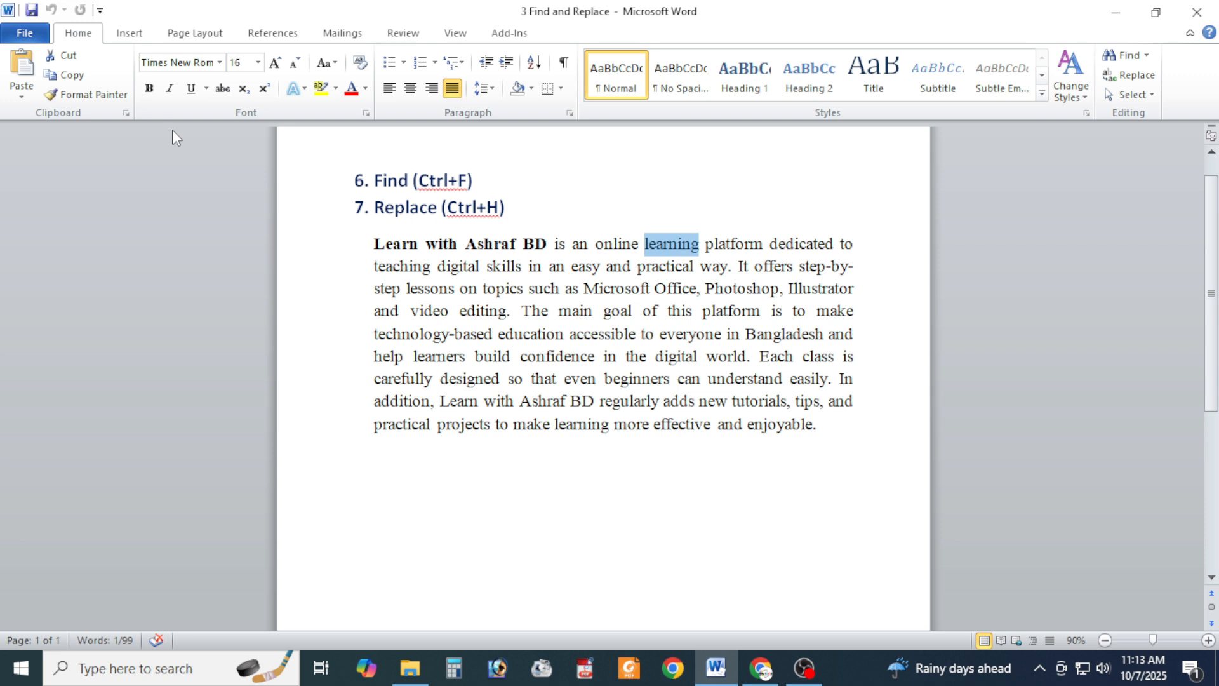
- Find every occurrence of the word "platform" selected in the paragraph's first line, and close the search results
click(765, 211)
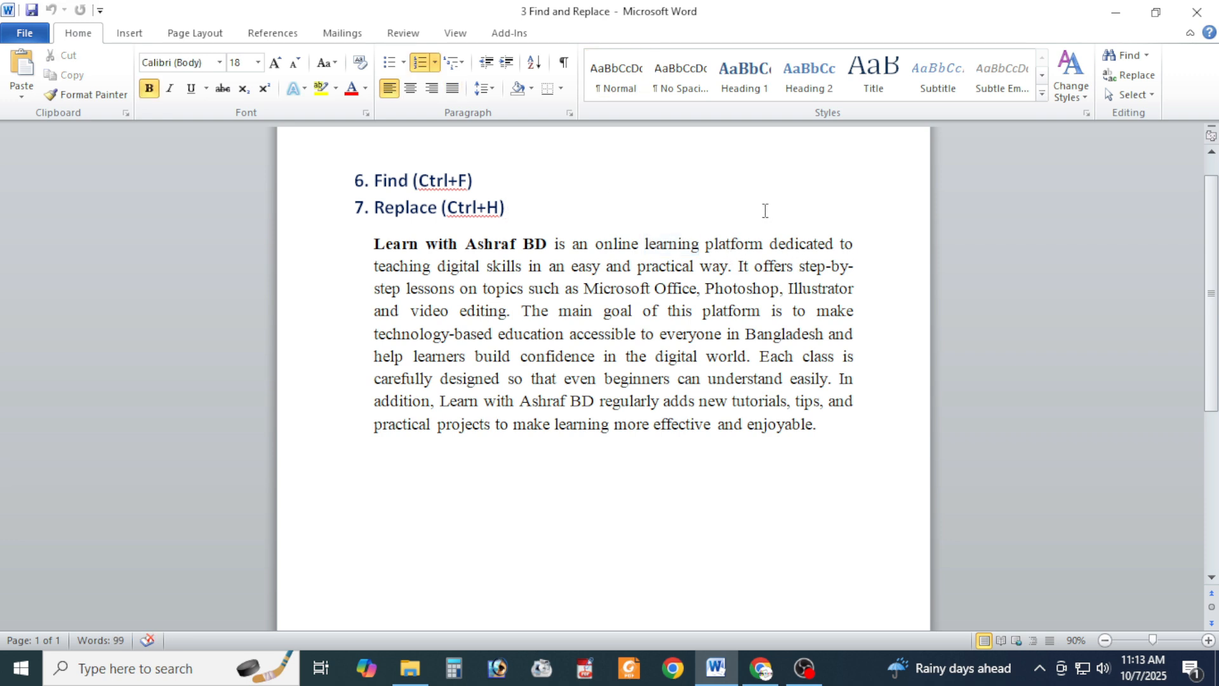
drag(706, 243, 763, 247)
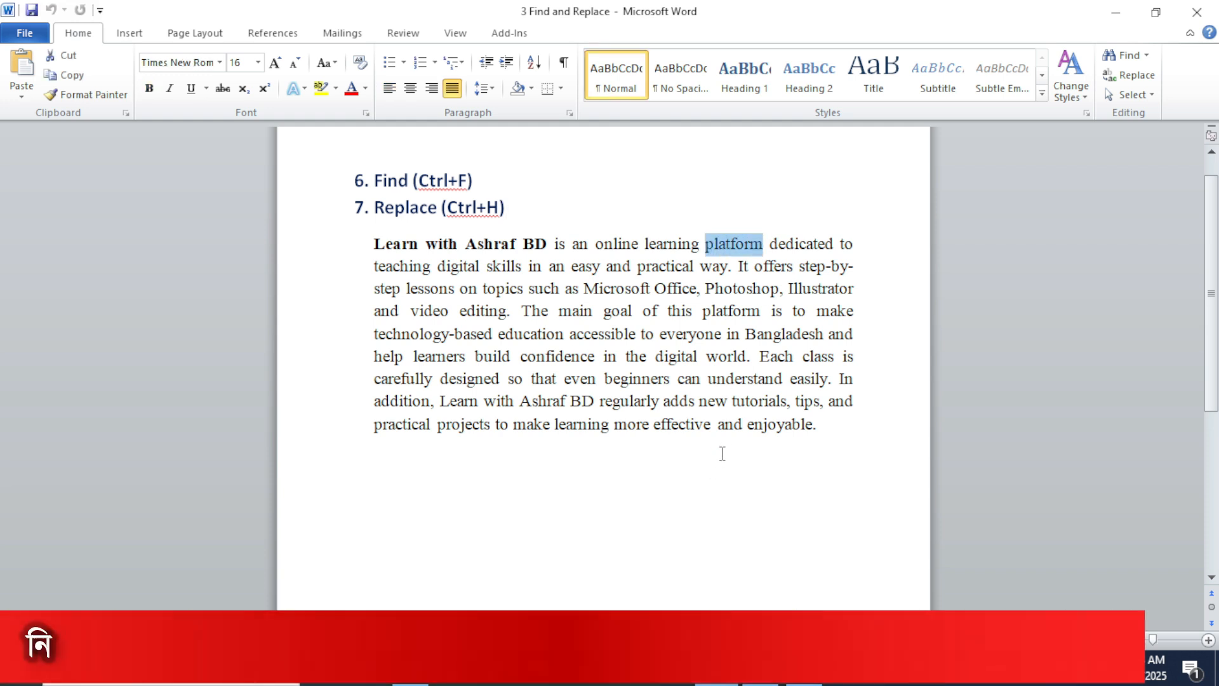
key(ctrl+f)
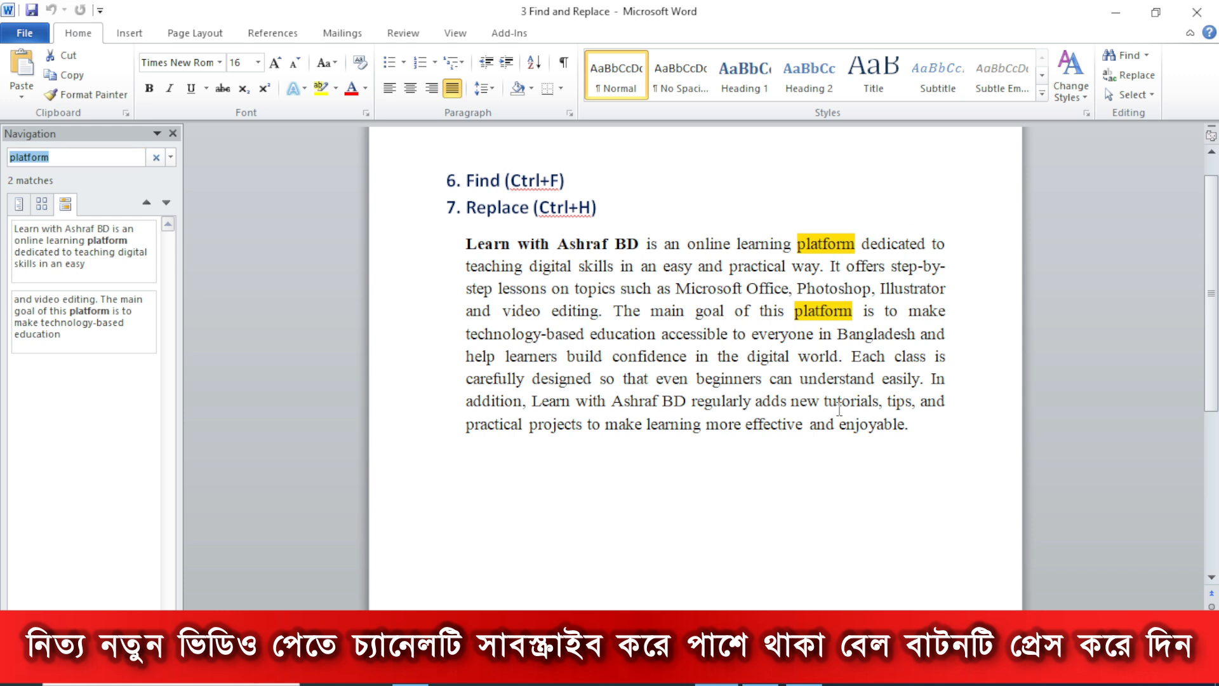
click(172, 133)
click(699, 493)
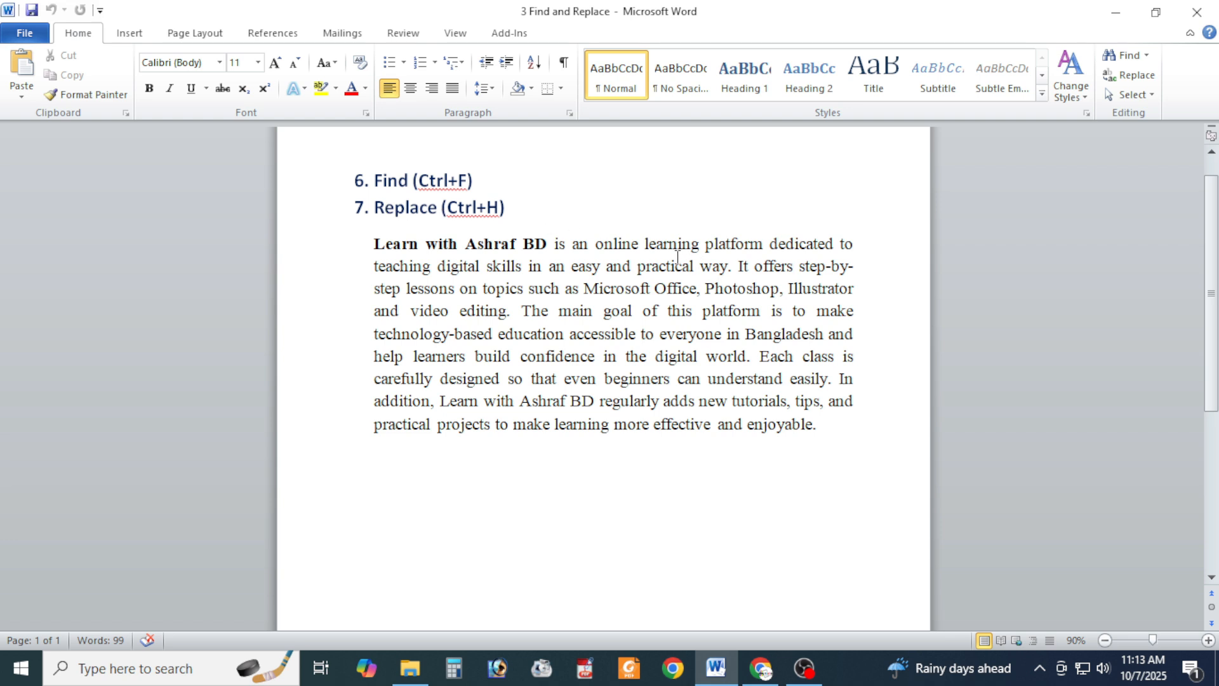
- Set up a find-and-replace for "learning" from the paragraph's first line, copying it as the replacement text and capitalising it to "Learning"
drag(645, 243, 700, 244)
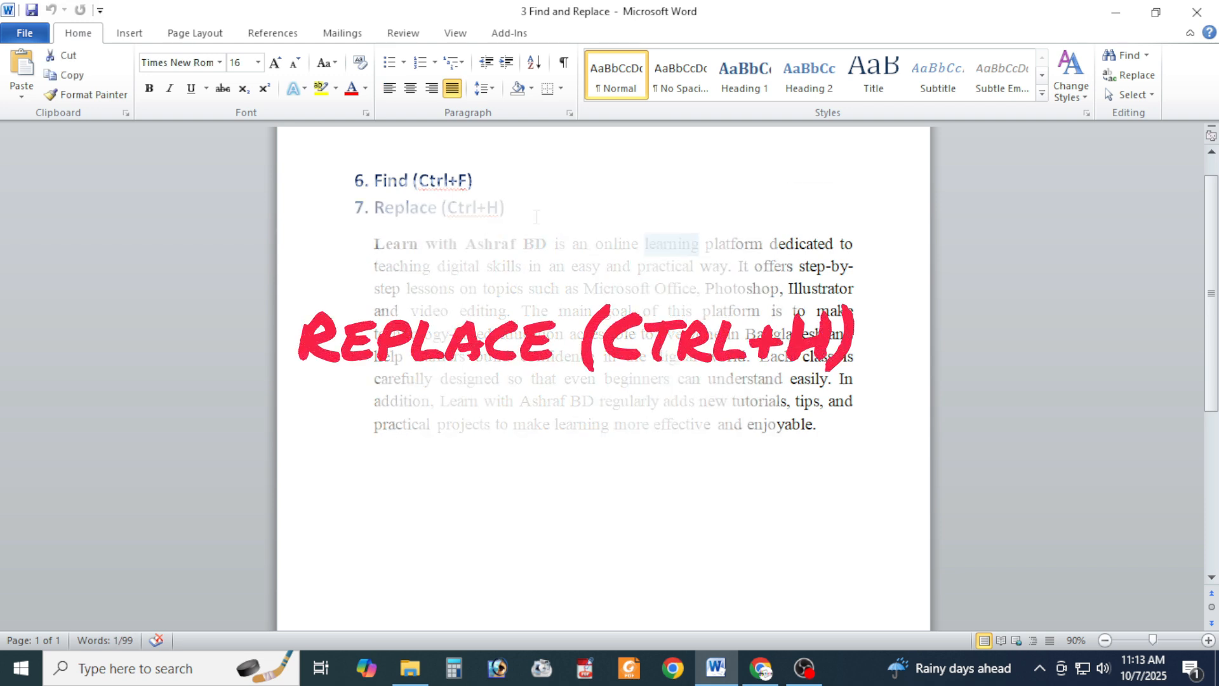
key(ctrl+h)
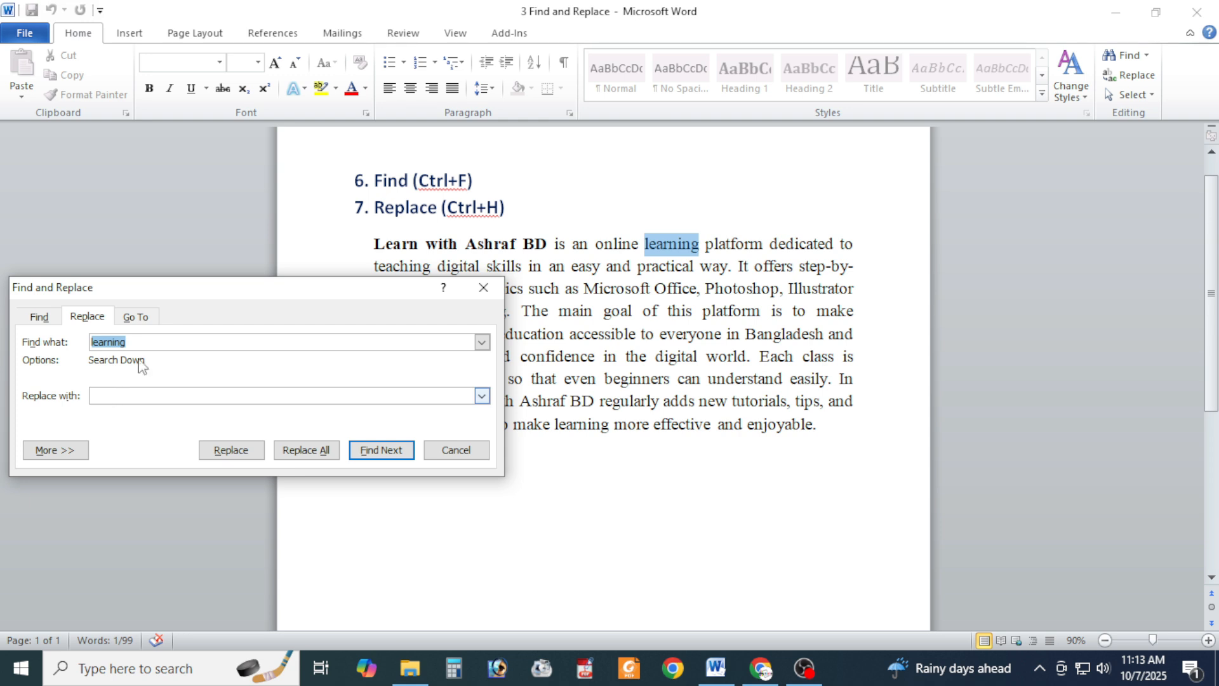
right_click(107, 346)
click(145, 378)
click(120, 400)
right_click(121, 399)
click(139, 443)
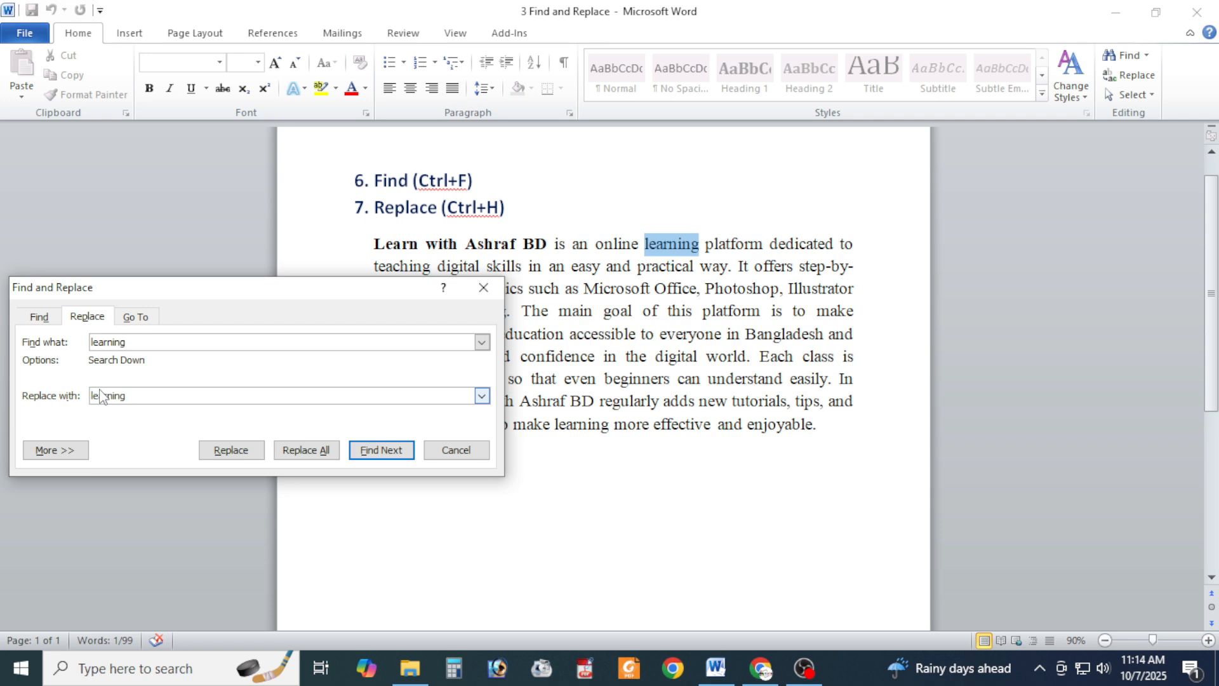
key(BackSpace)
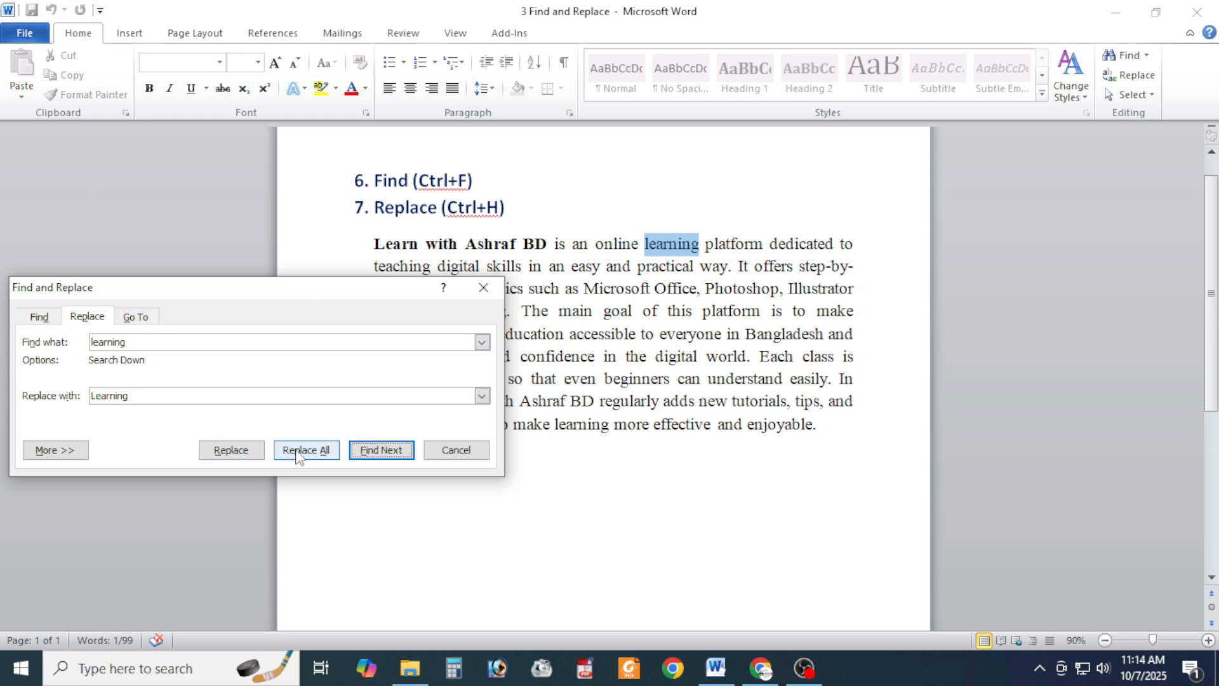
- Replace both occurrences of "learning" in the paragraph with "Learning" one at a time, and close the find-and-replace dialog
click(249, 451)
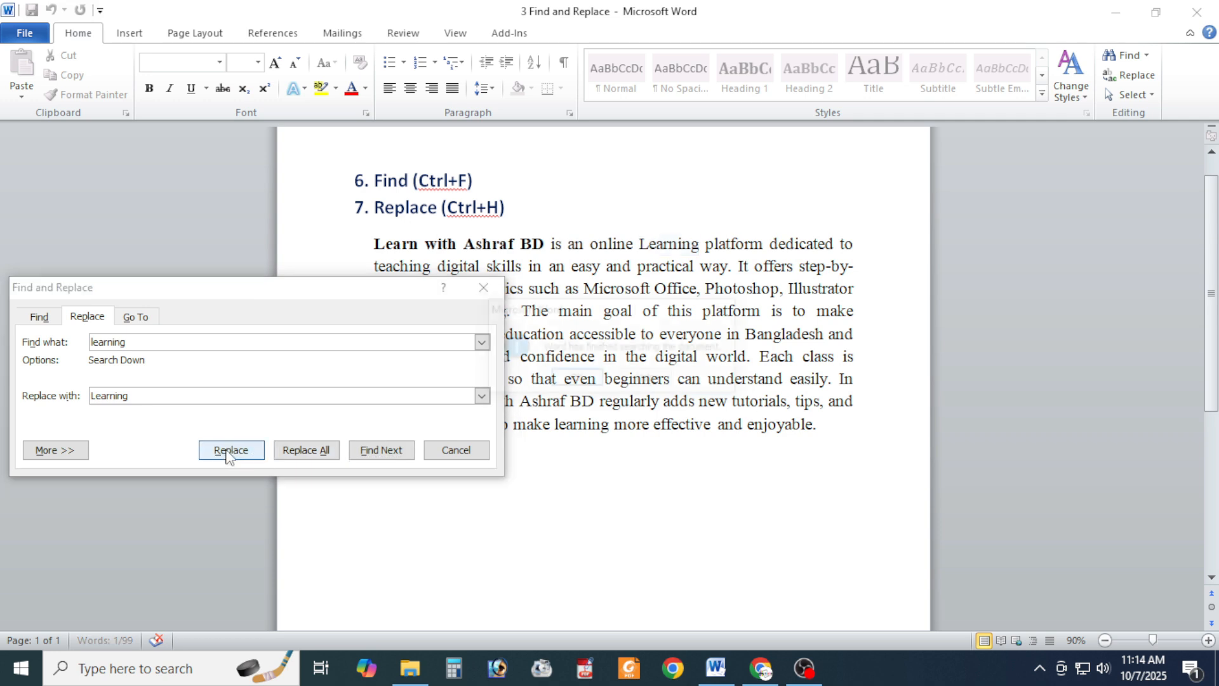
click(576, 379)
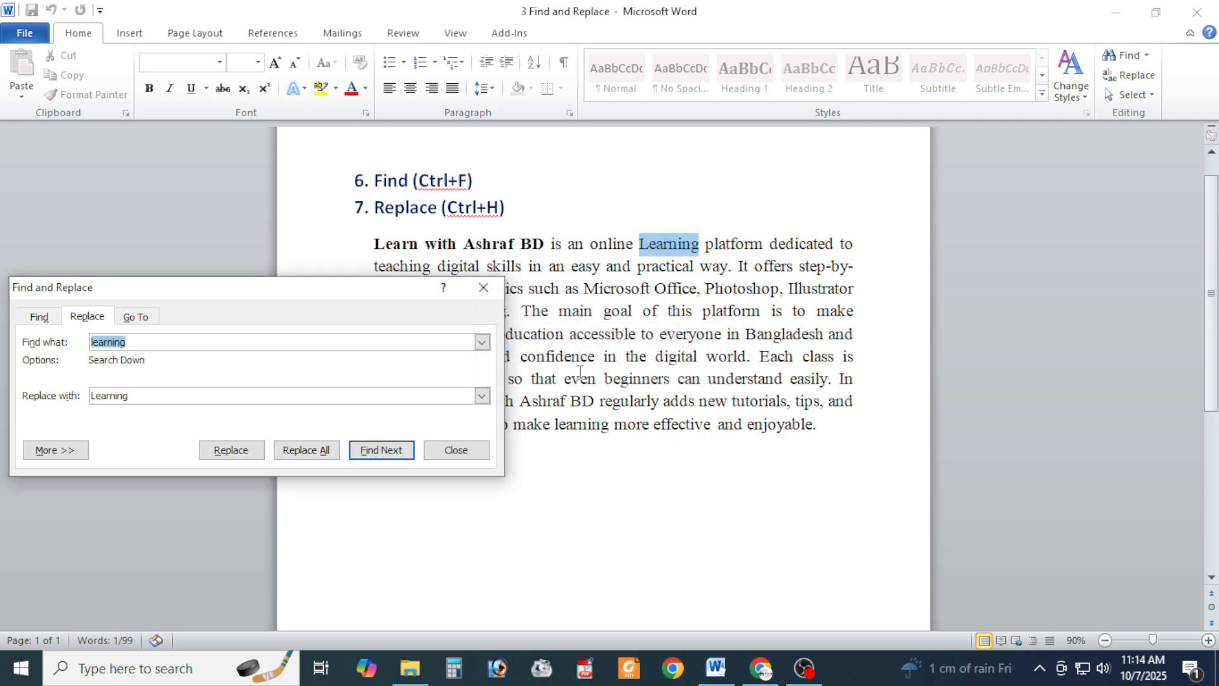
click(224, 452)
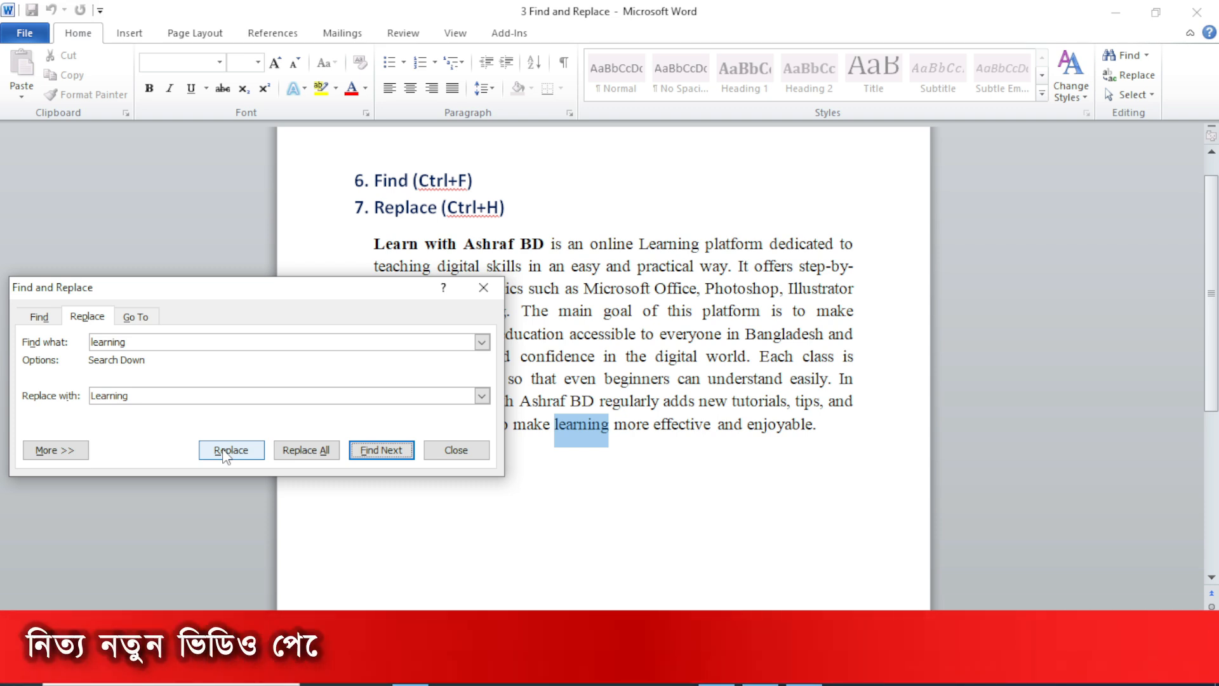
click(223, 452)
click(541, 379)
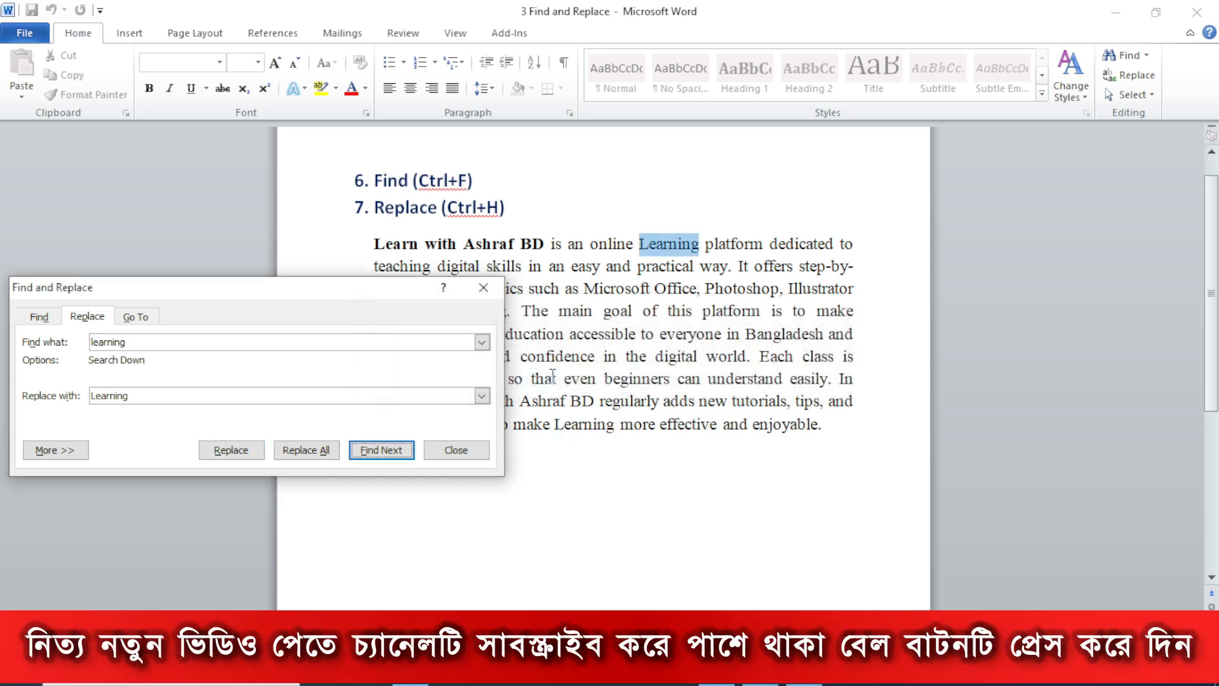
click(452, 451)
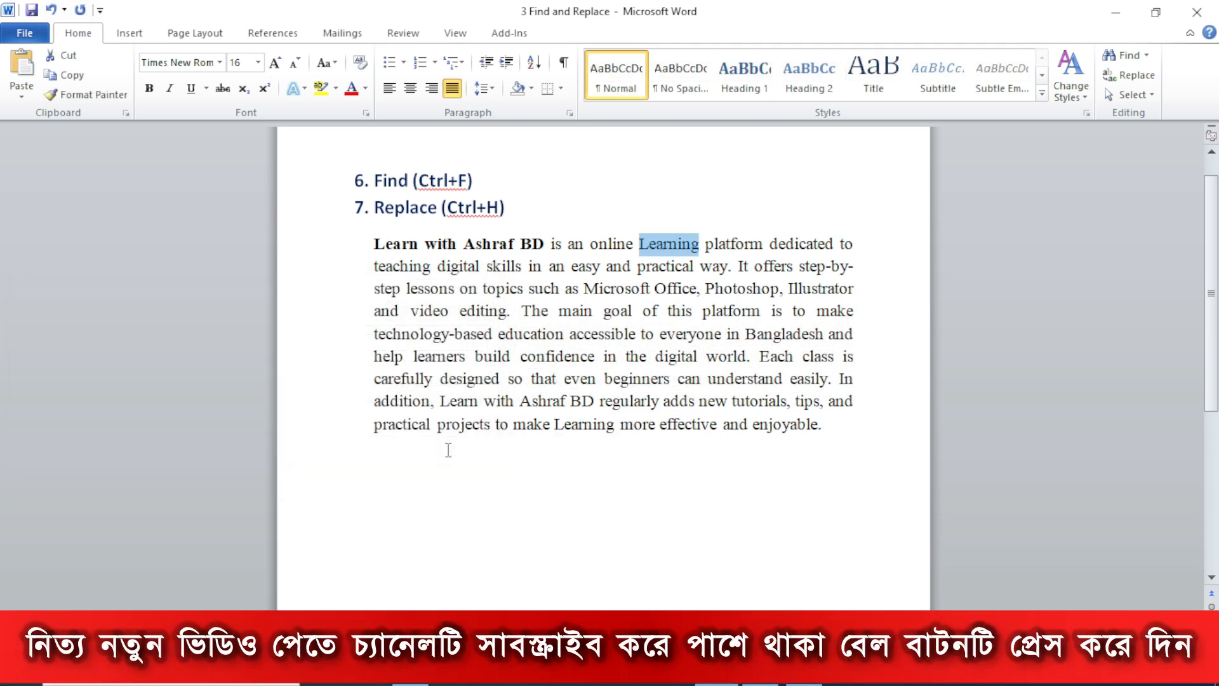
- Find every occurrence of the word "Learning" selected in the paragraph's first line
click(675, 488)
drag(639, 245, 698, 249)
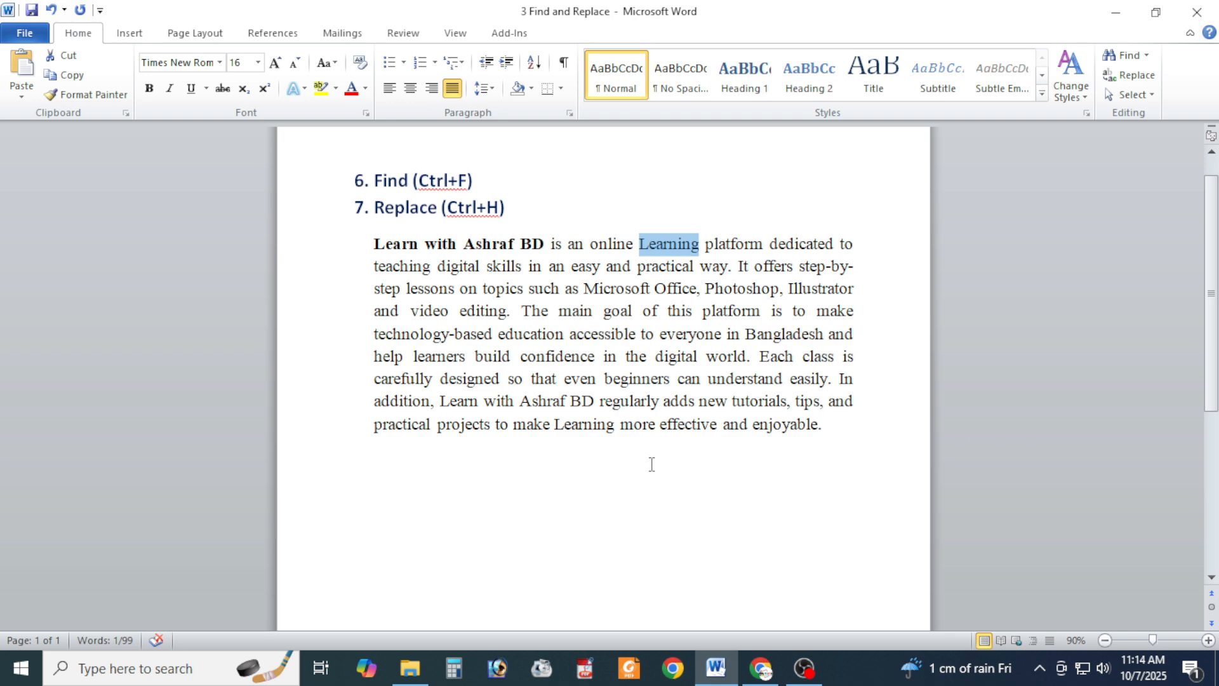
key(ctrl+f)
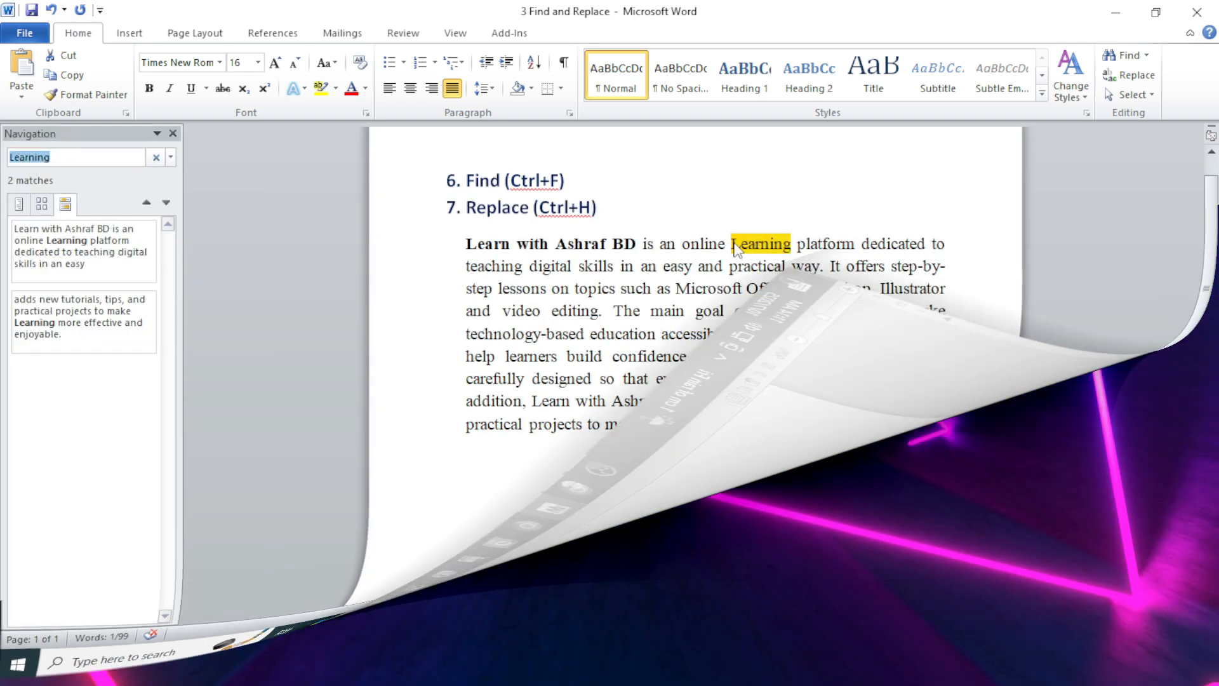